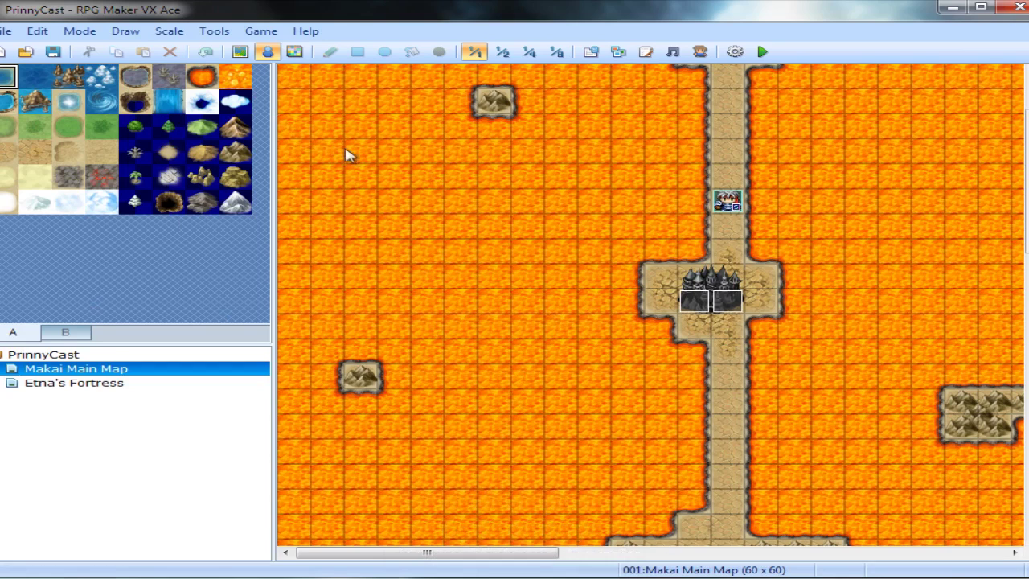
Browse the Characters and Faces resource lists and preview actor Chris's face choices without changing anything.
click(618, 52)
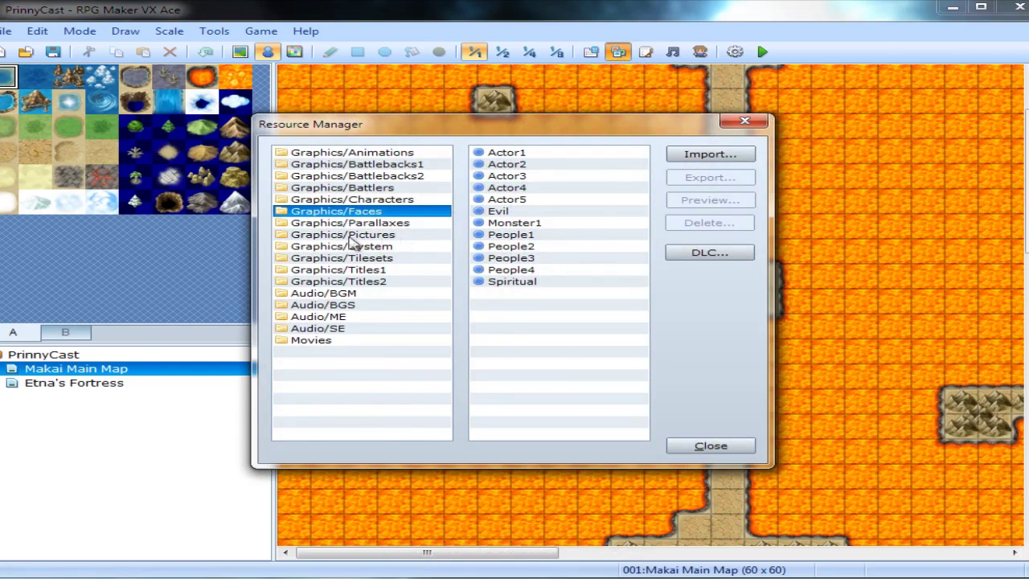
click(351, 201)
click(347, 214)
click(745, 120)
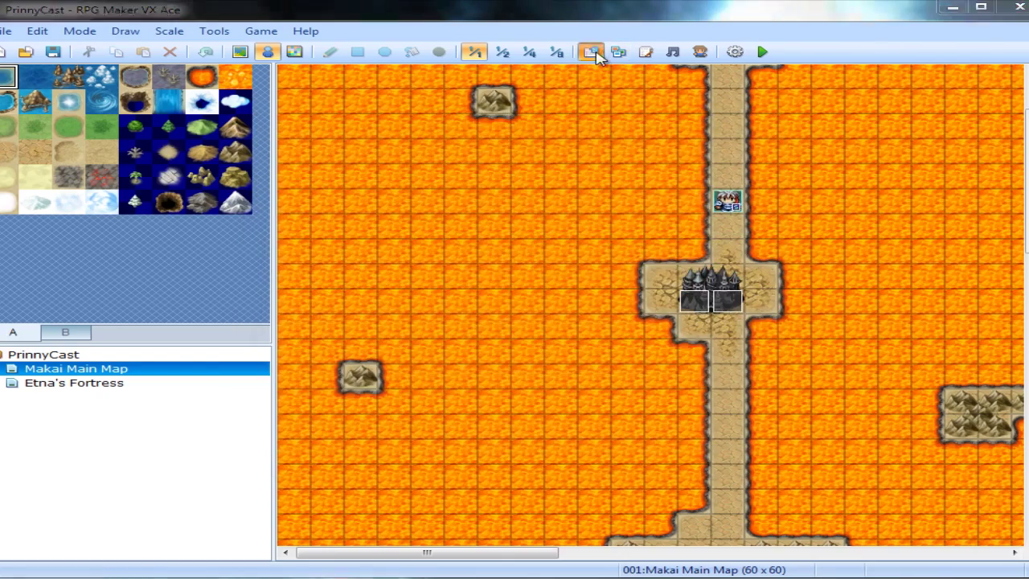
click(592, 52)
double_click(426, 283)
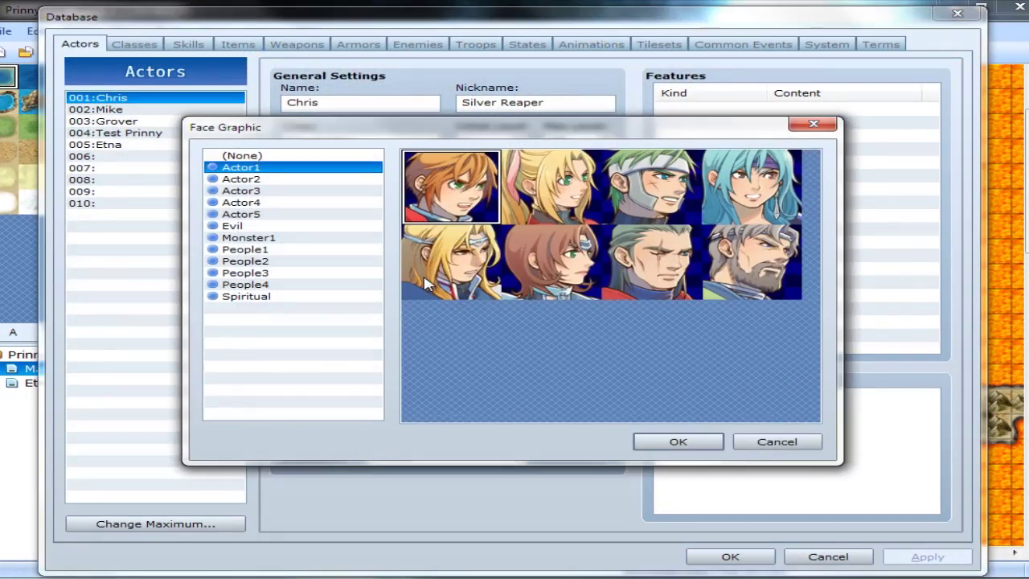
click(814, 123)
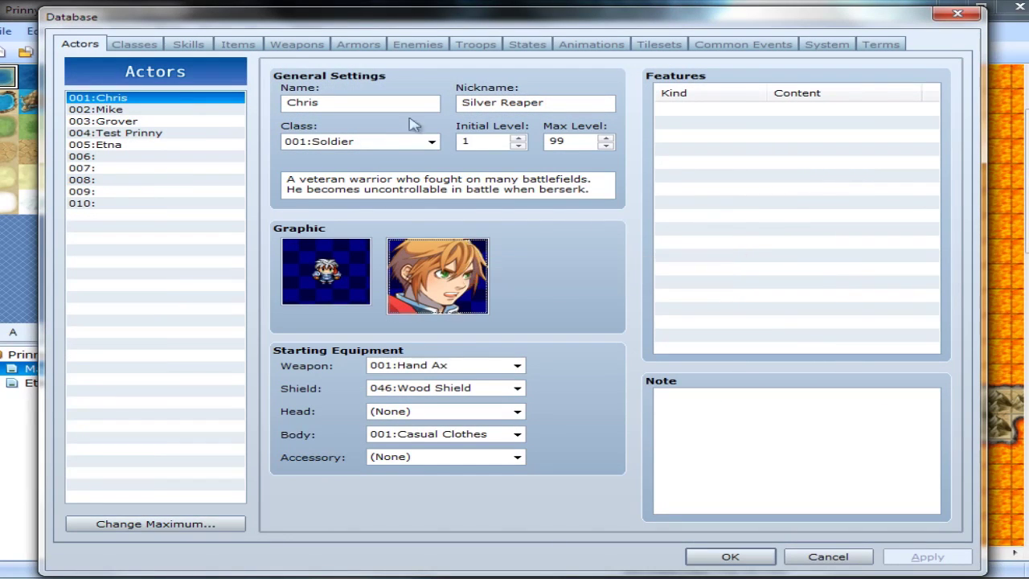
click(748, 557)
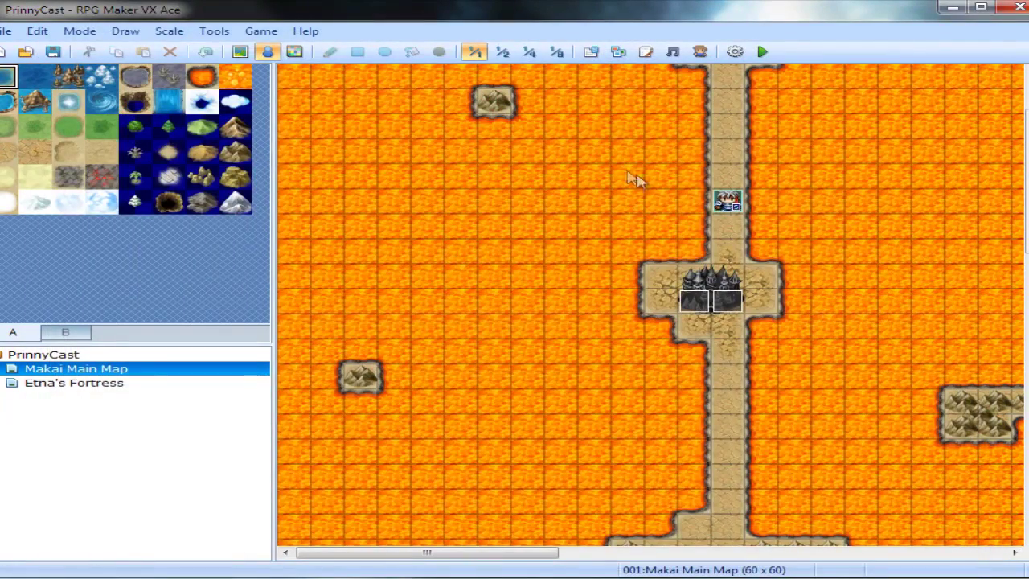
Export the Actor1 face set from Graphics/Faces into PrinnyCast RPG\Art Files.
click(618, 52)
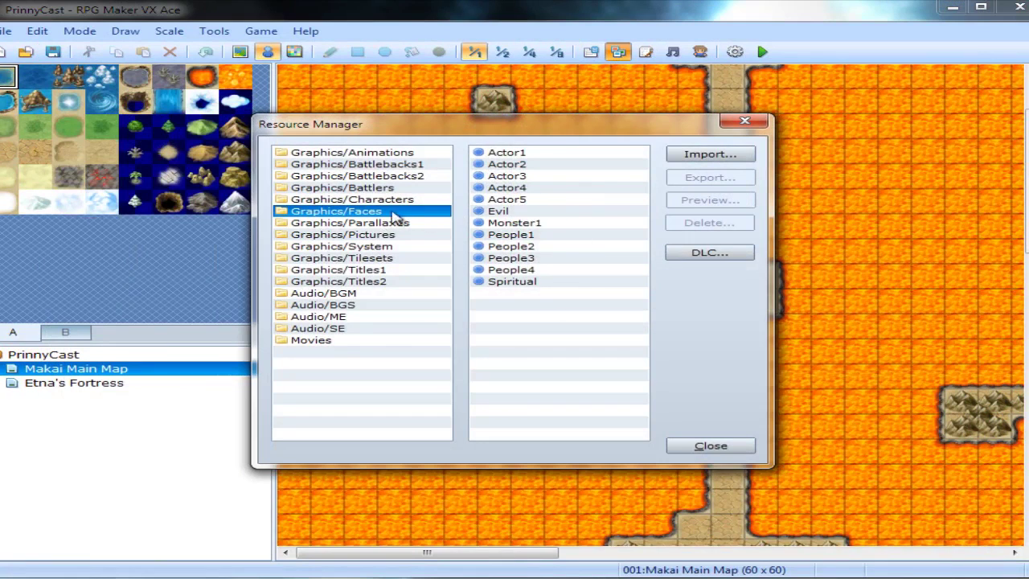
click(527, 154)
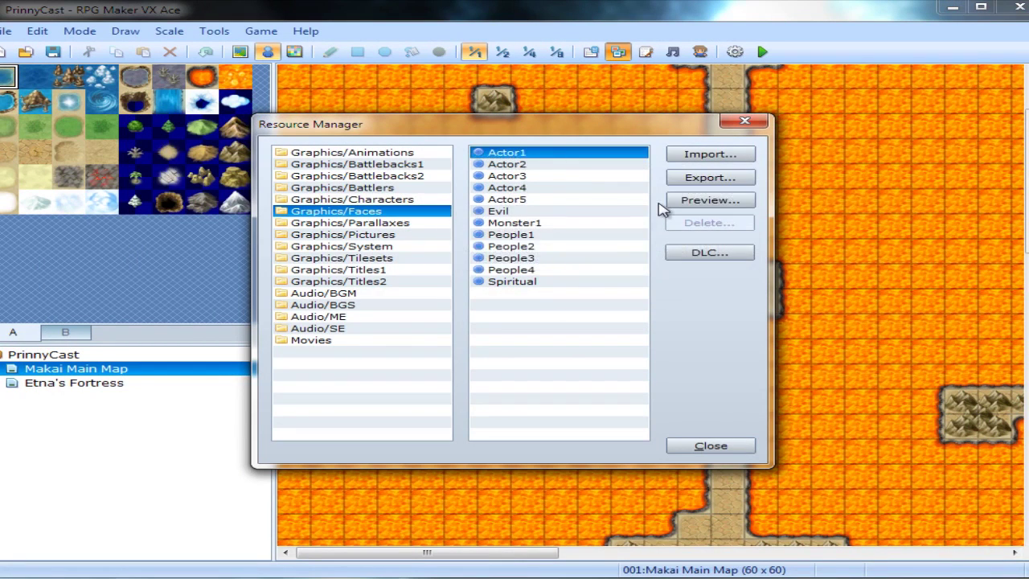
click(700, 179)
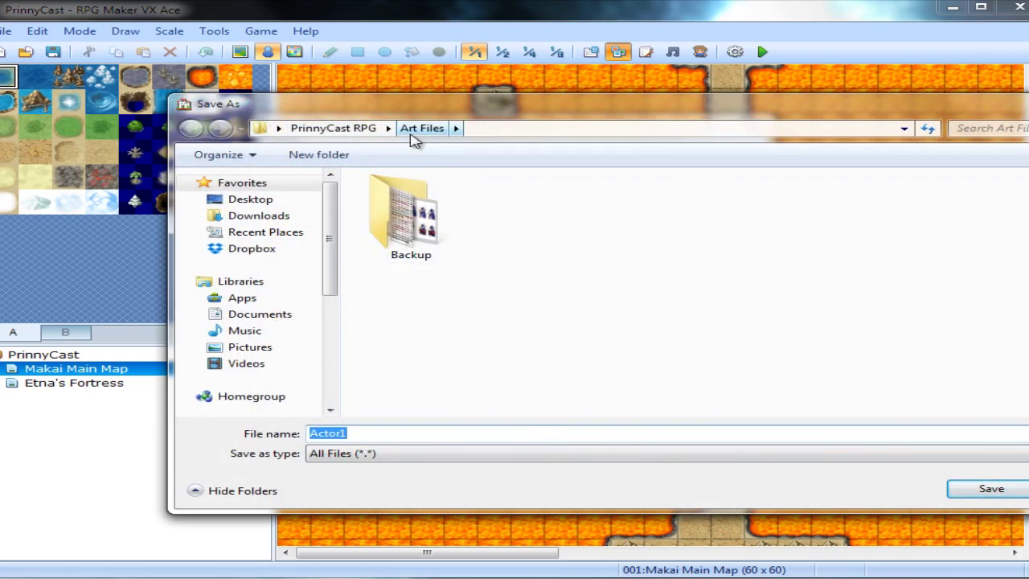
click(1002, 492)
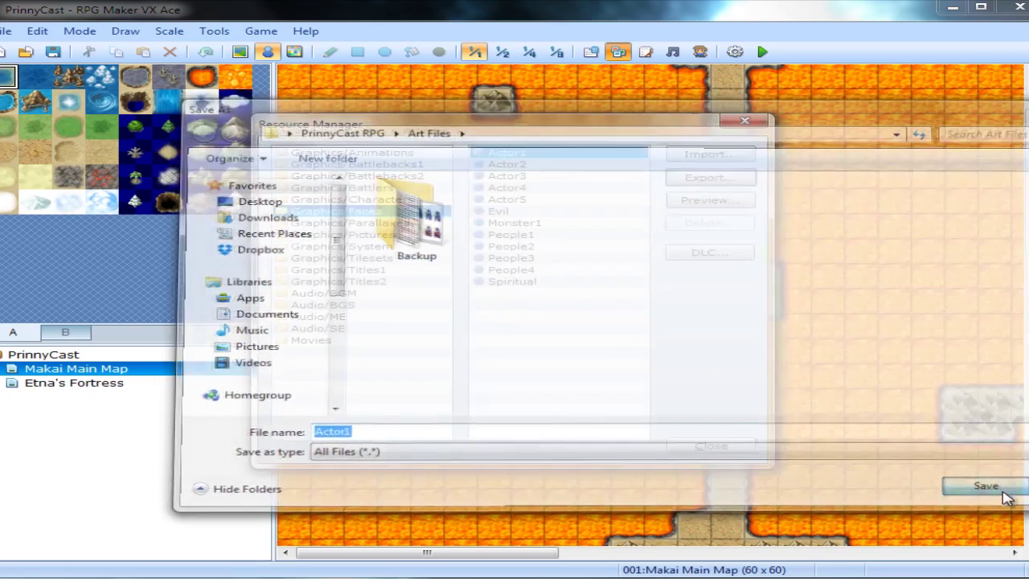
click(744, 122)
Bring up the Art Files window and open the exported Actor1 image with Paint.
key(alt+Tab)
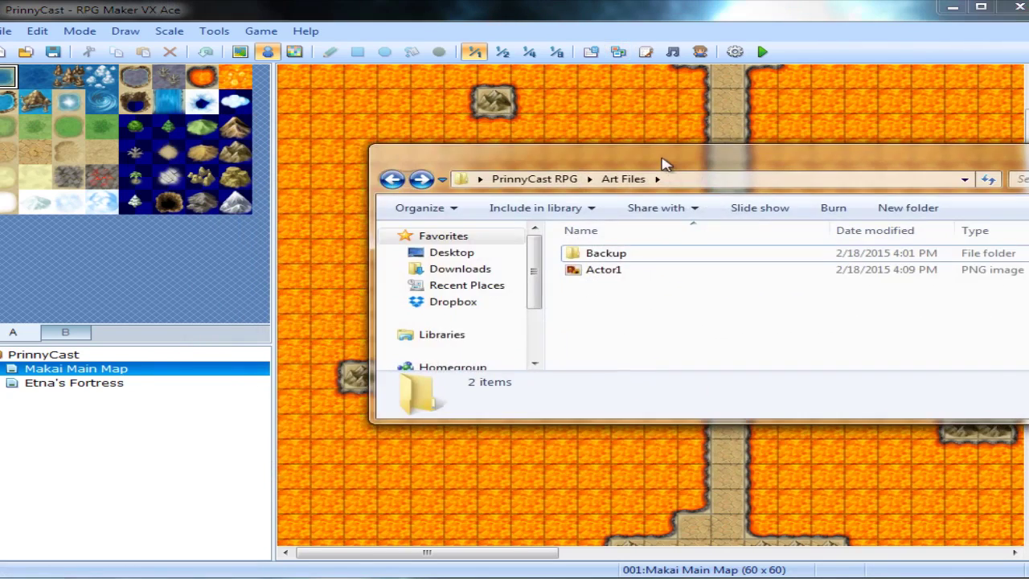
drag(664, 164, 610, 150)
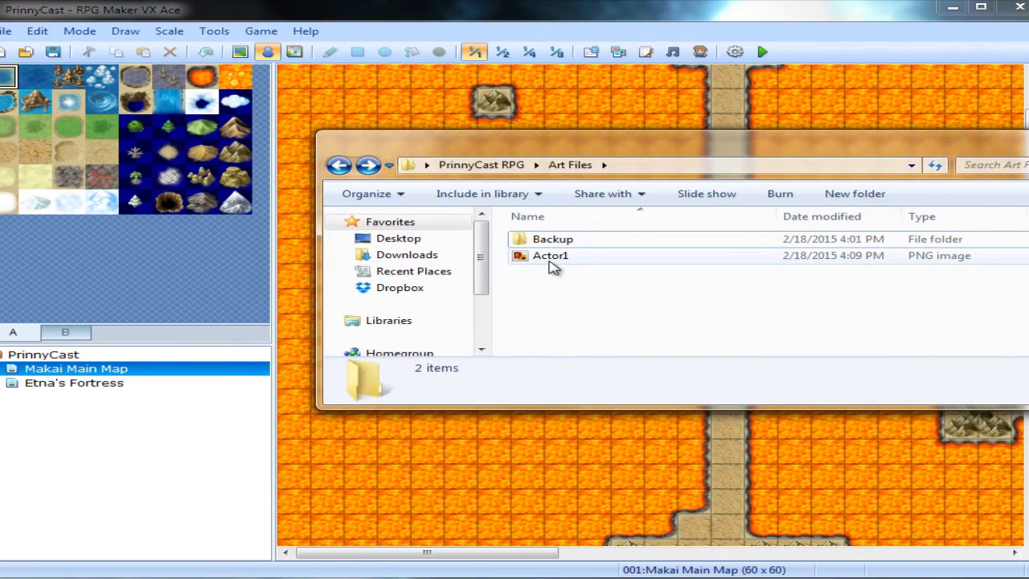
click(551, 257)
right_click(552, 257)
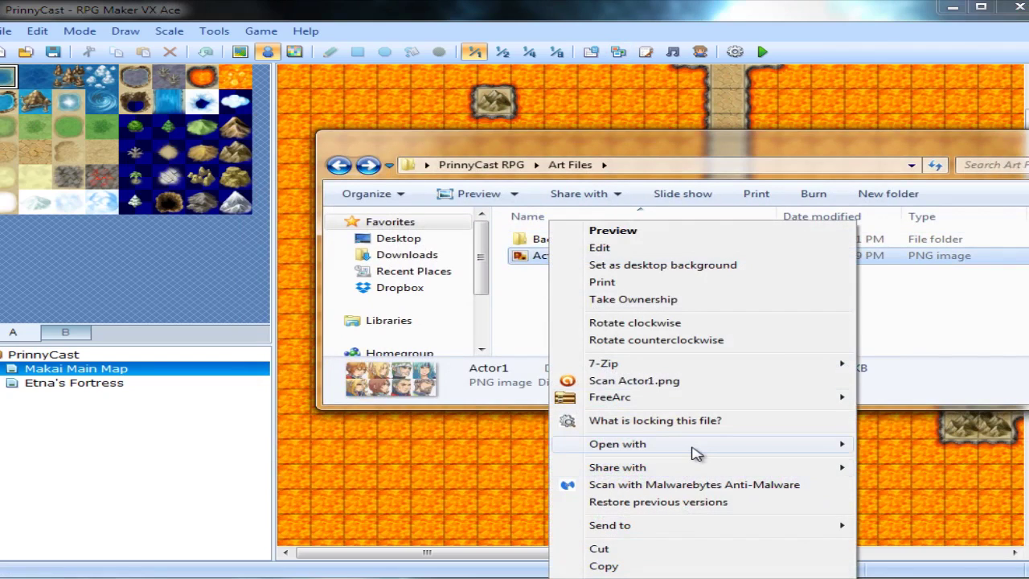
mouse_move(695, 453)
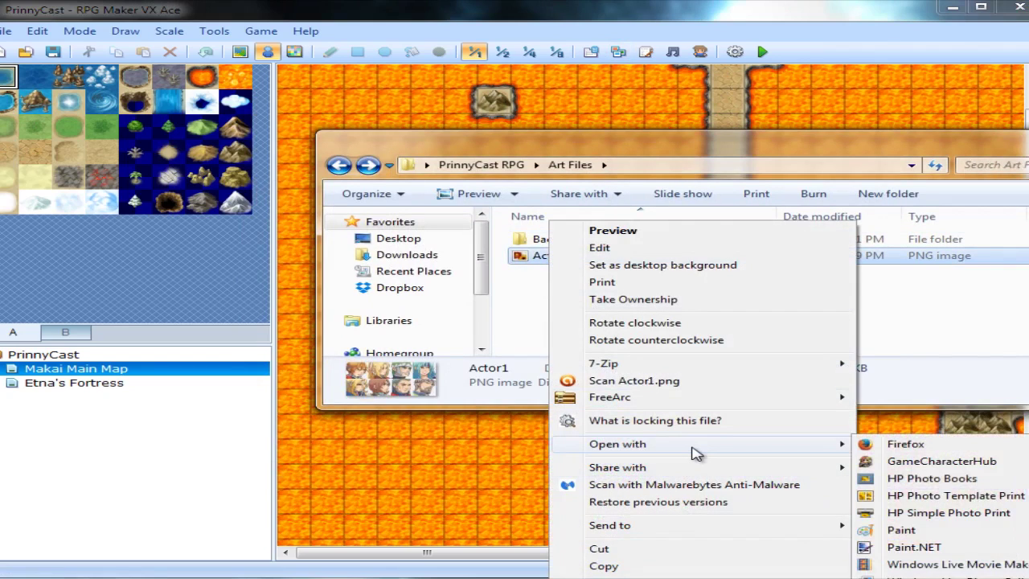
click(995, 531)
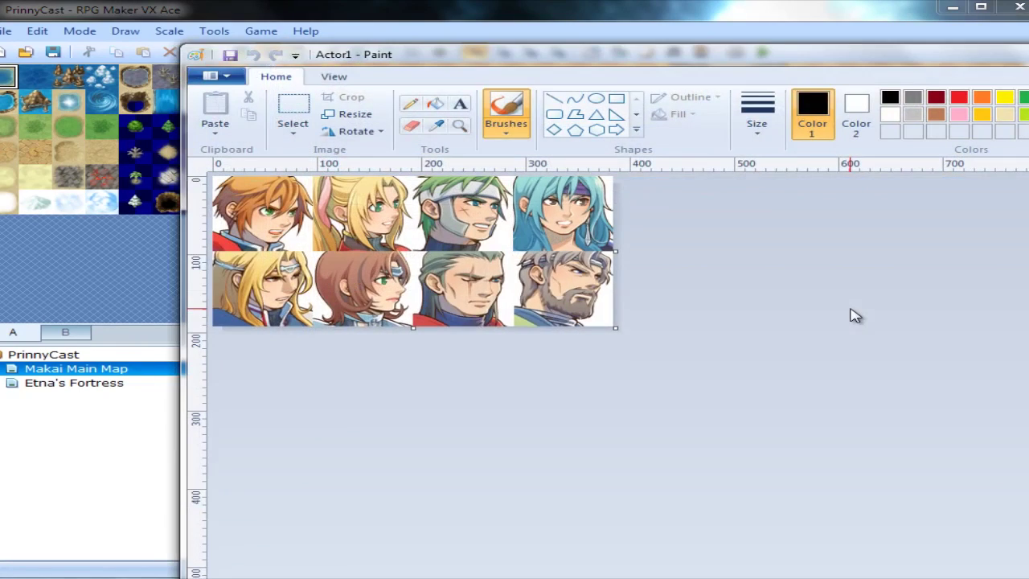
Zoom in, crop Actor1 to the top-left face, and check it measures 96 by 96 pixels.
drag(473, 61, 426, 50)
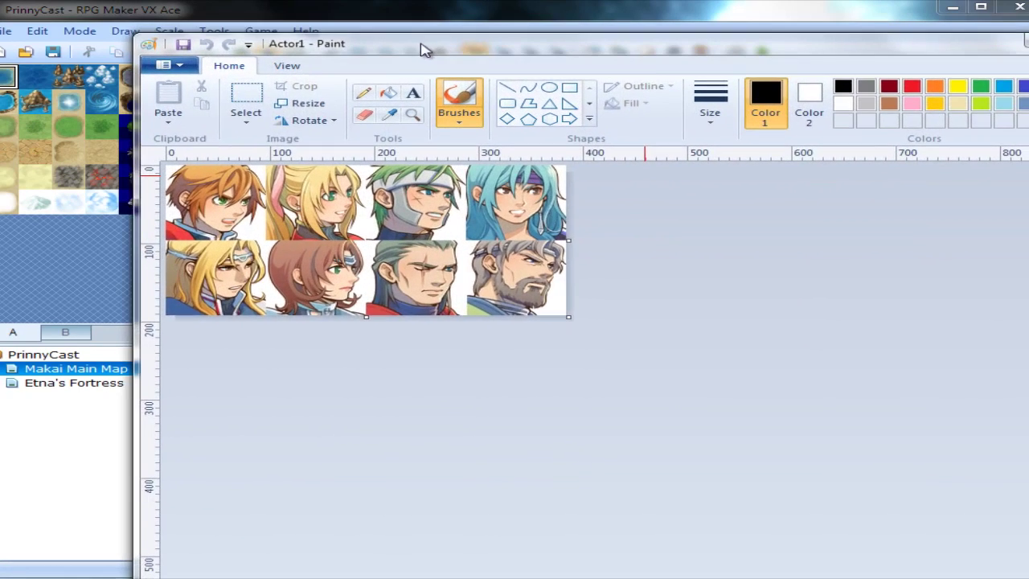
ctrl+scroll(569, 319, up, 1)
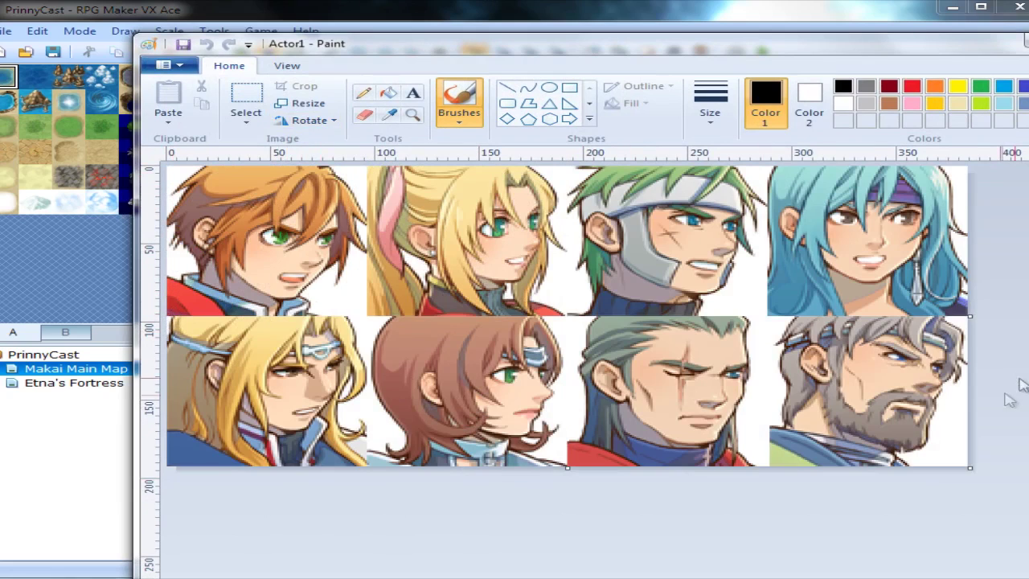
drag(167, 167, 365, 314)
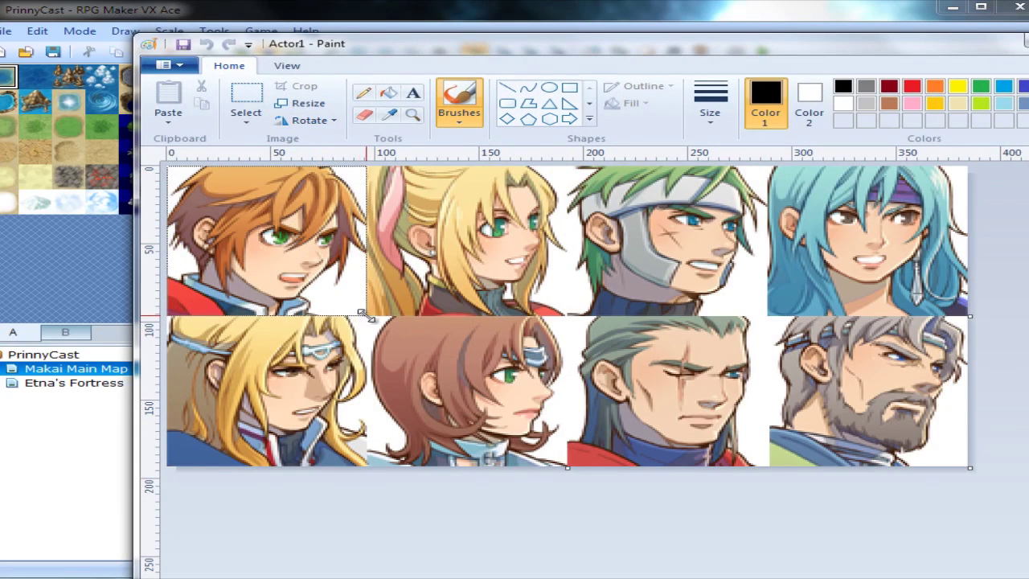
key(ctrl+shift+x)
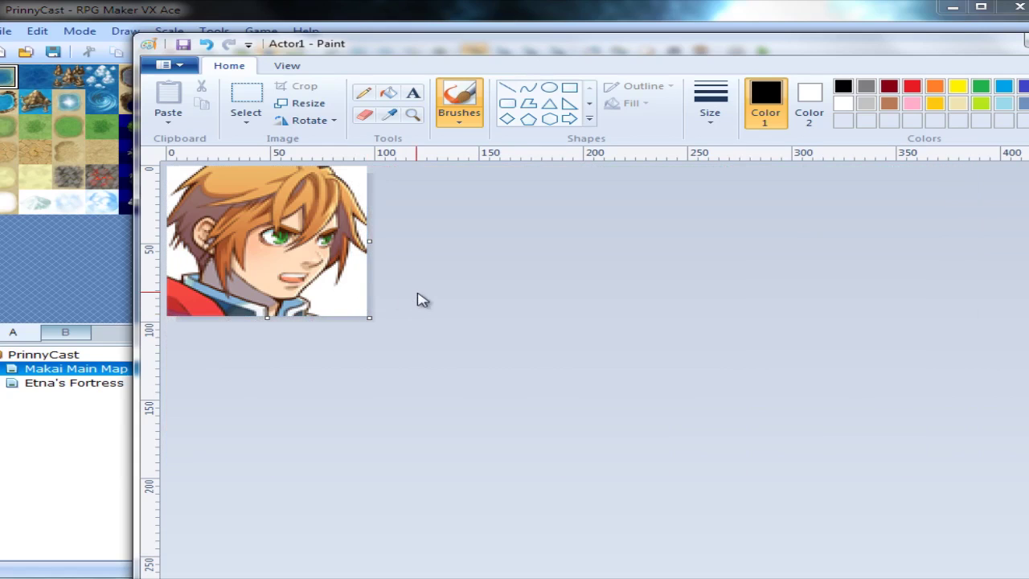
click(302, 103)
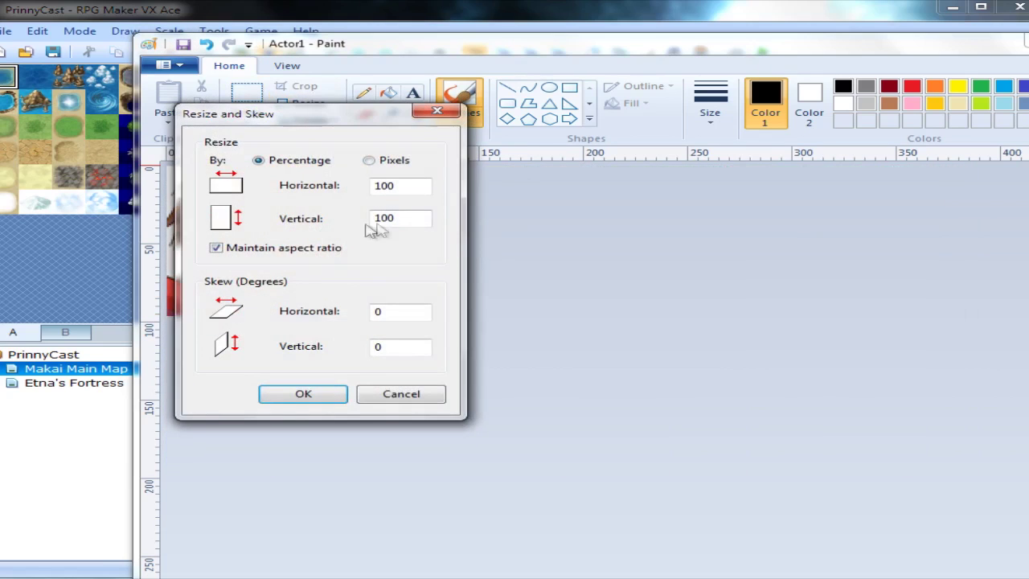
click(384, 164)
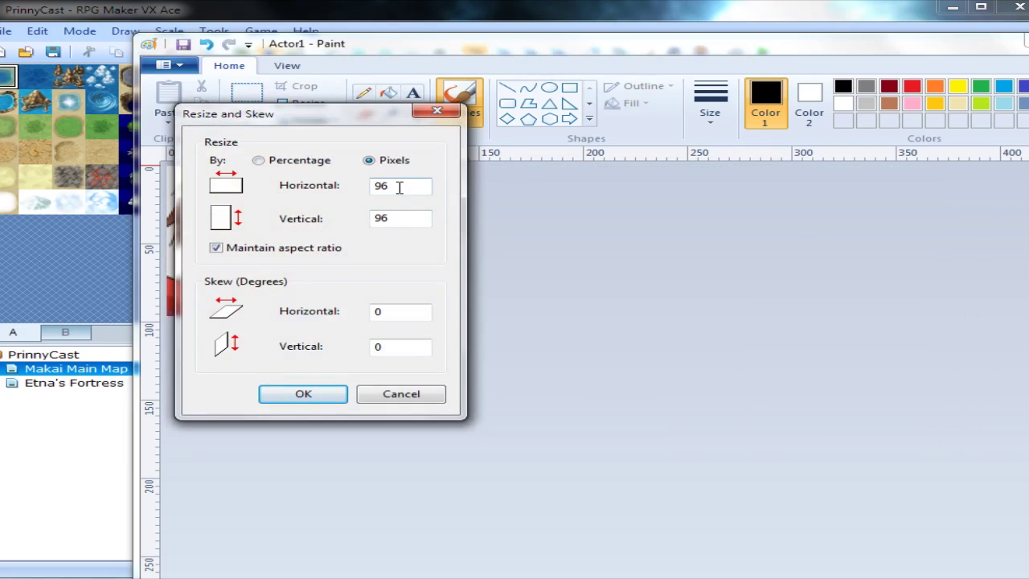
click(458, 112)
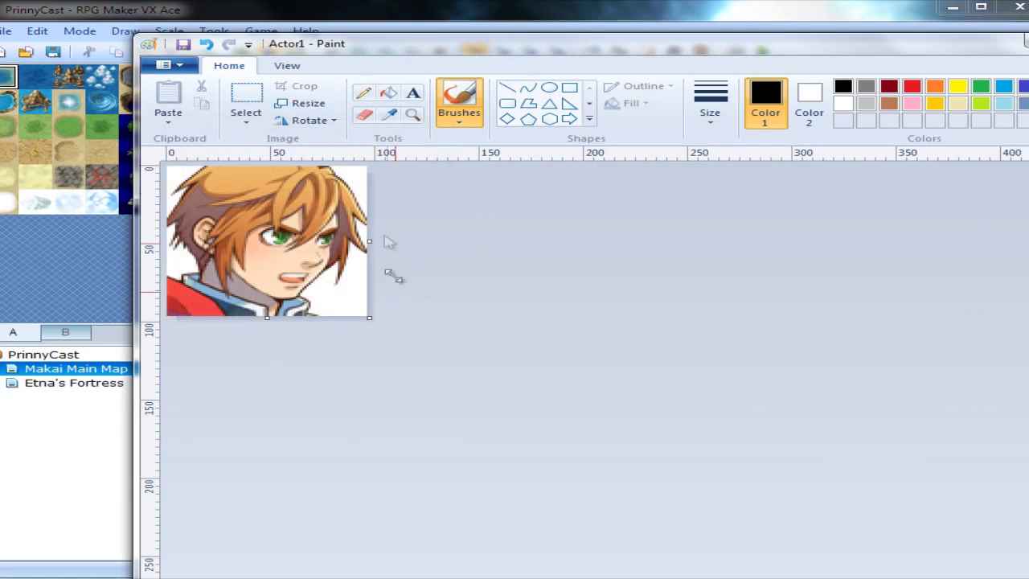
Undo the crop, reselect the orange-haired top-left face and crop to it again.
key(ctrl+z)
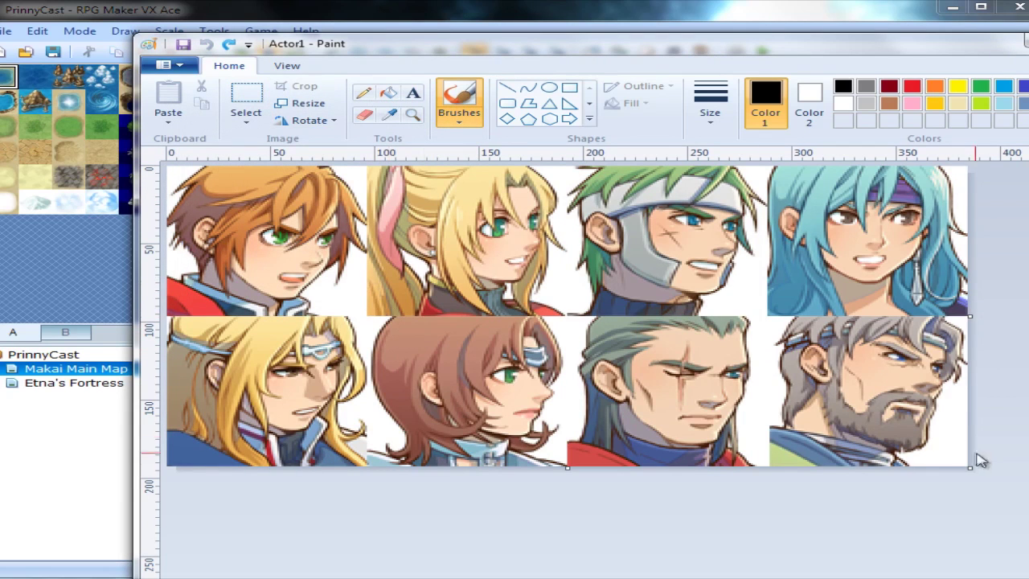
drag(167, 166, 370, 318)
key(ctrl+shift+x)
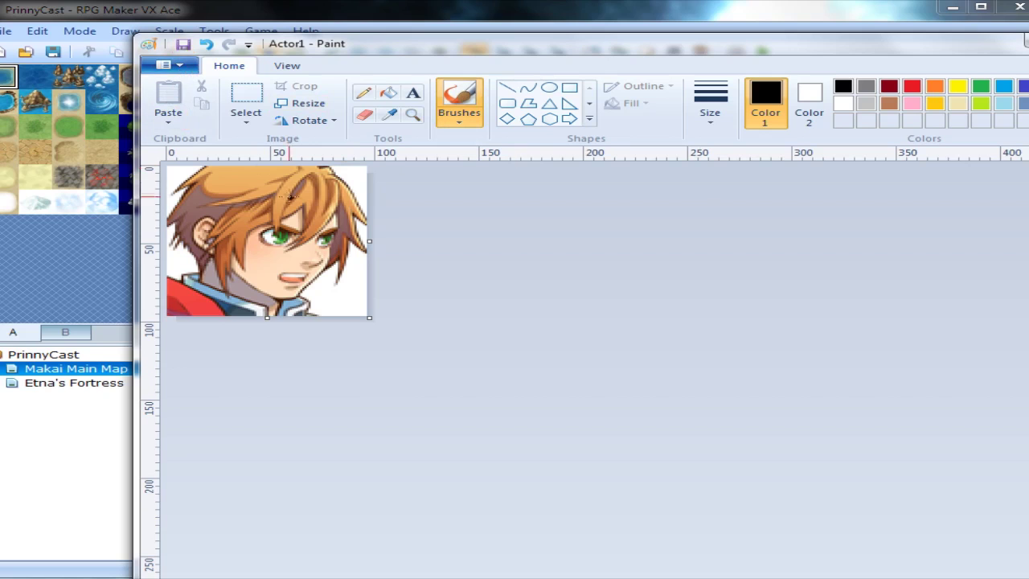
click(182, 67)
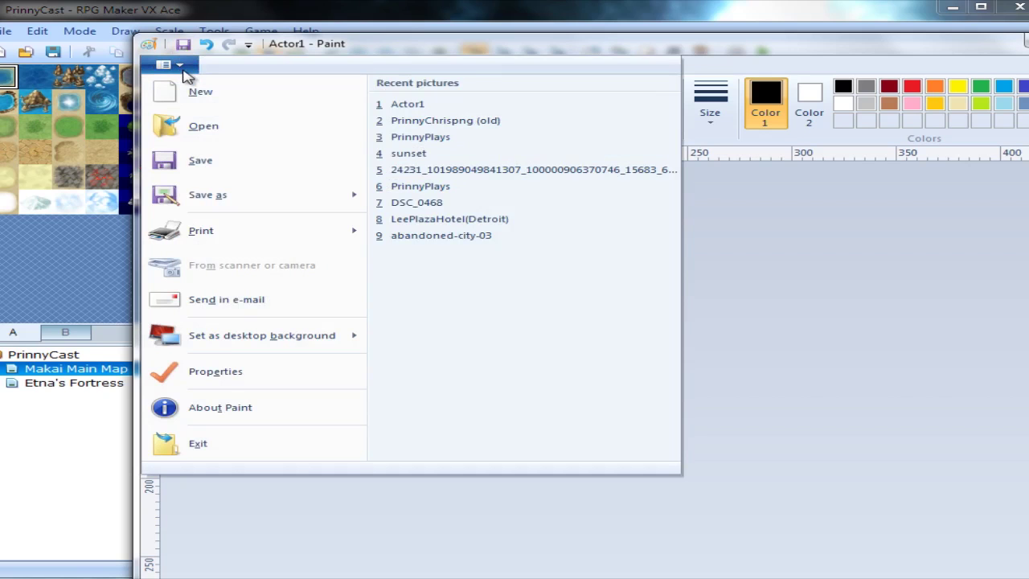
Save the cropped face as ActorA.png in Art Files, accepting the transparency loss, and close Paint.
click(243, 200)
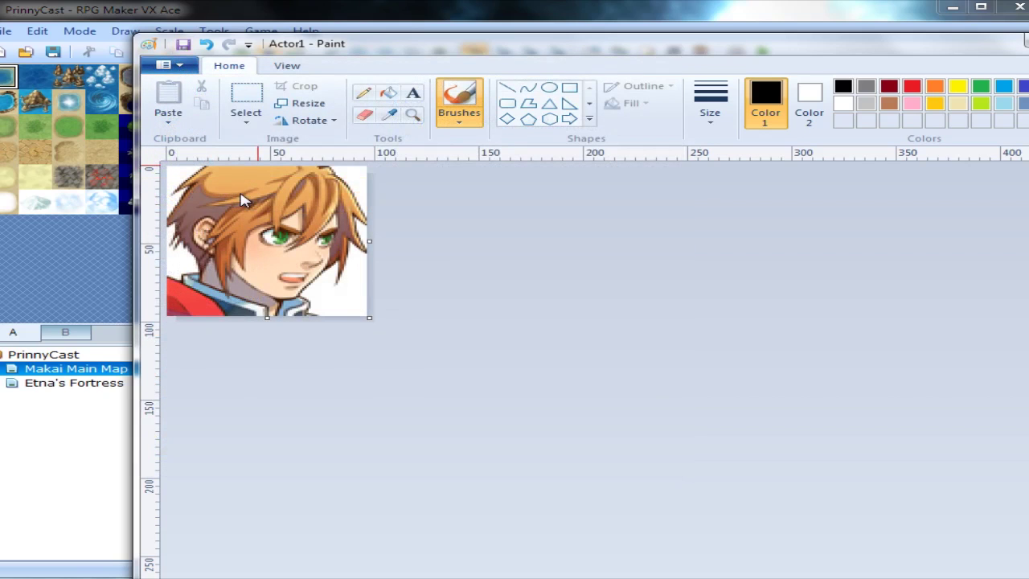
key(End)
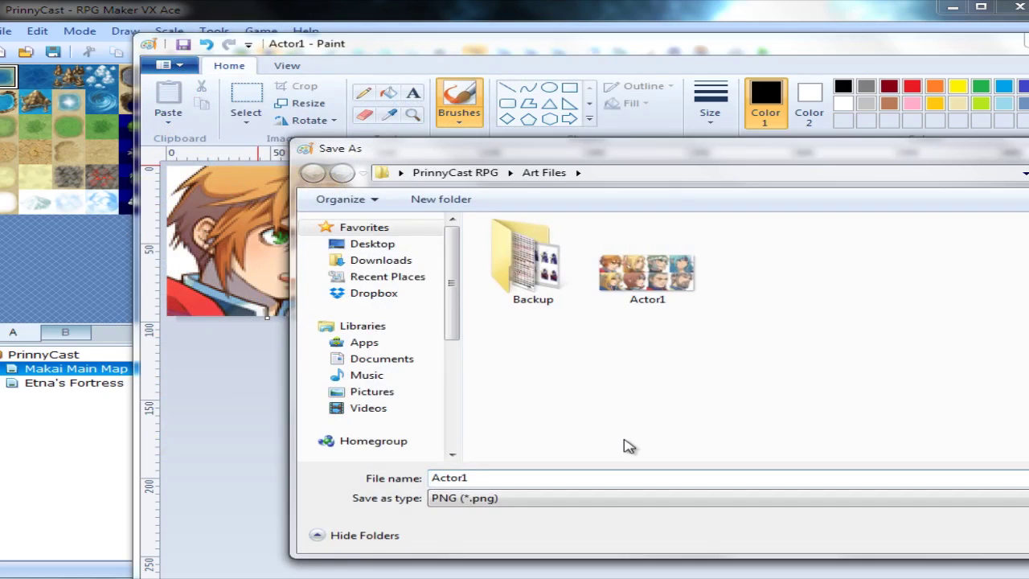
key(BackSpace)
text(4)
key(Return)
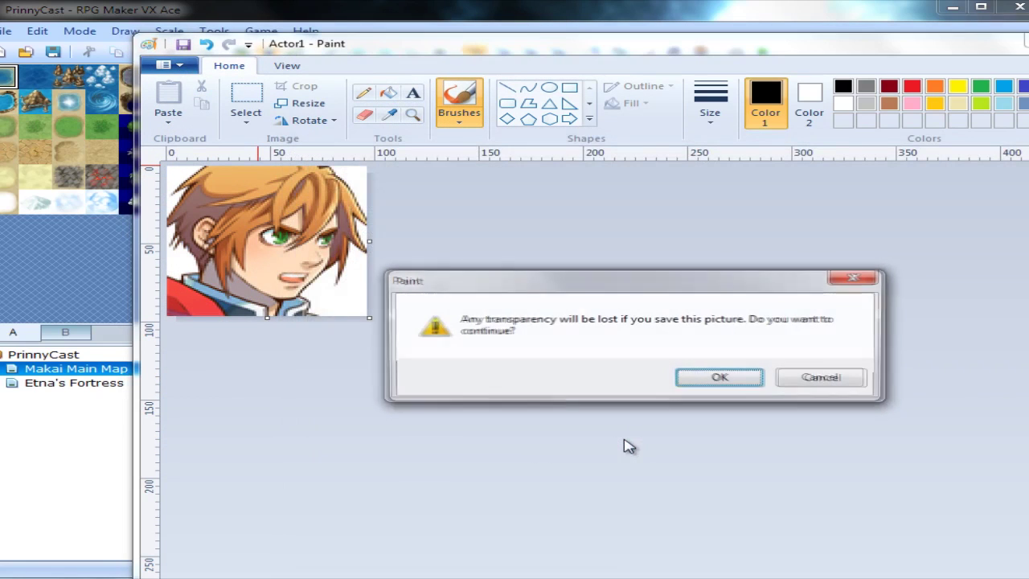
click(718, 383)
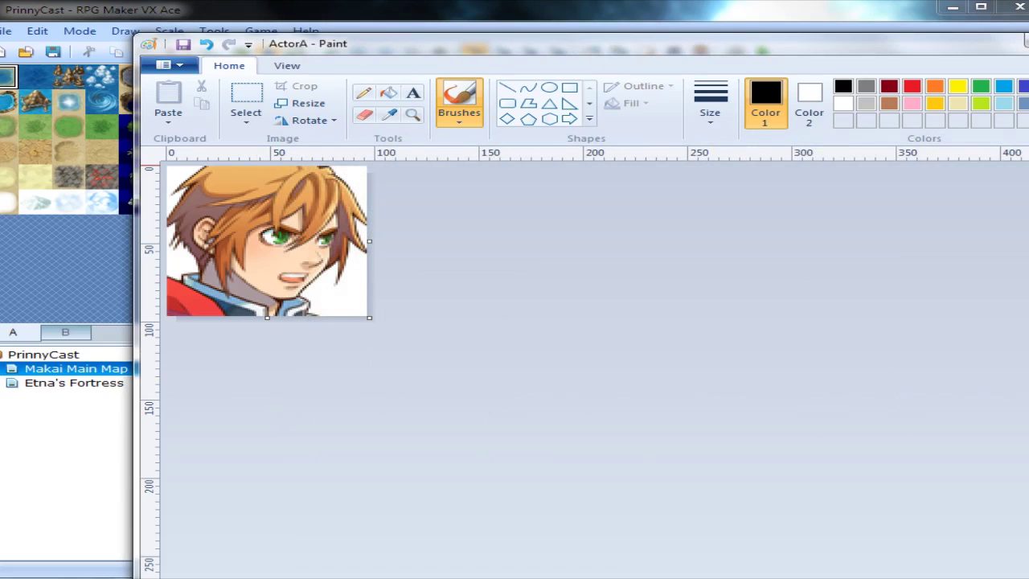
key(alt+F4)
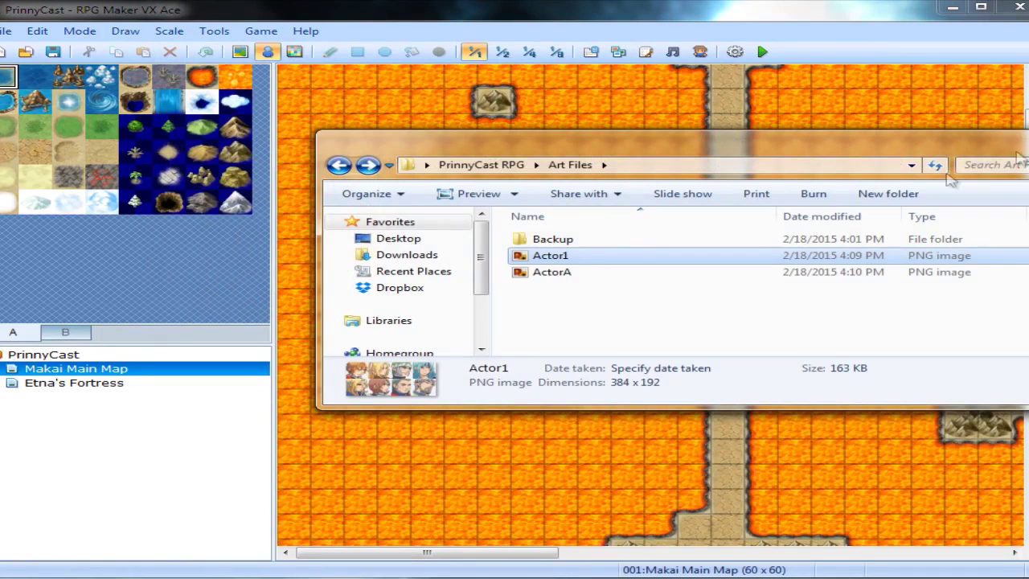
Open ActorA.png from the Art Files folder with Paint.NET.
click(545, 275)
right_click(545, 275)
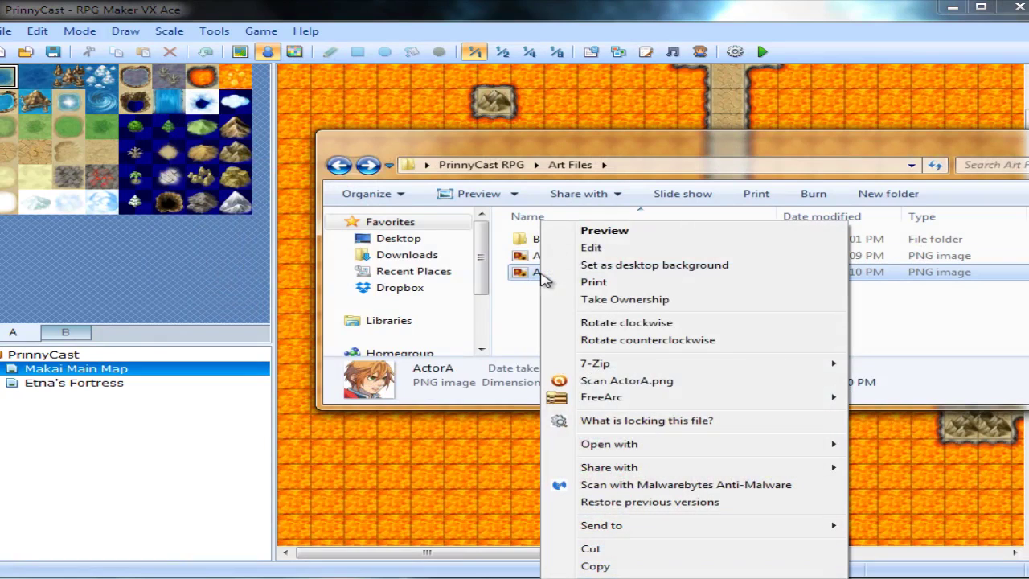
mouse_move(635, 450)
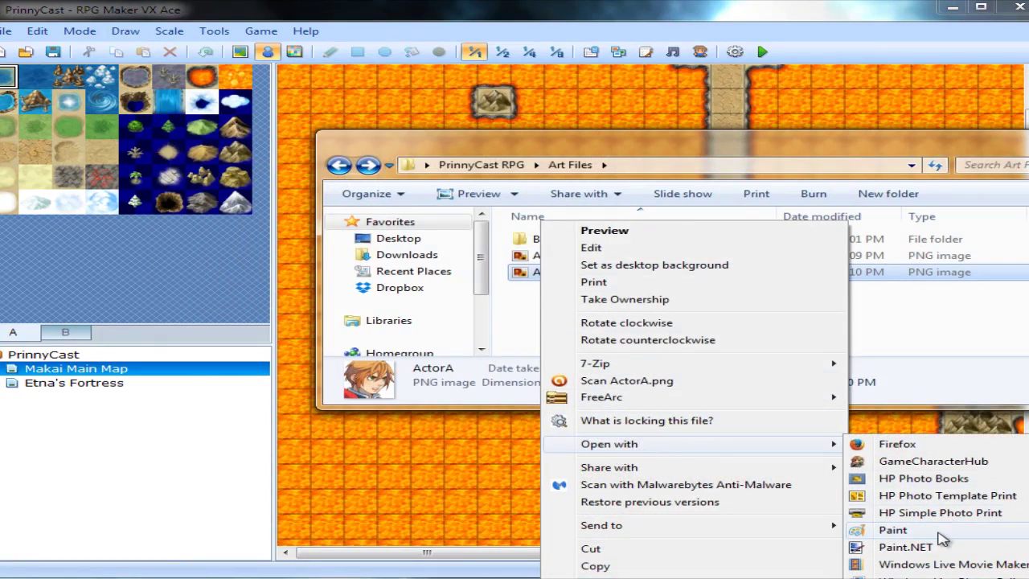
click(905, 547)
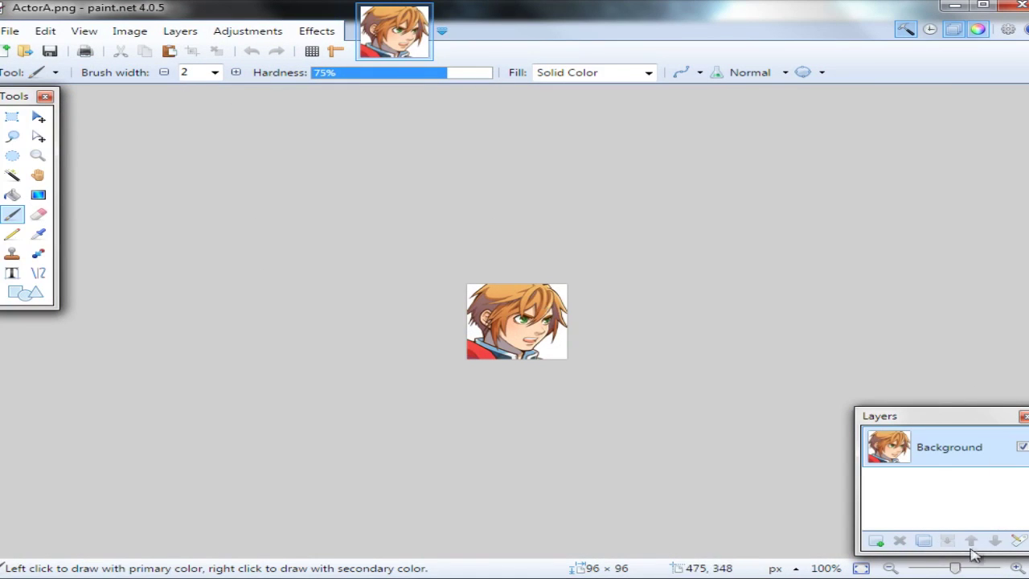
Zoom ActorA to 500% to inspect its pixels, then return to the Art Files folder.
drag(967, 569, 975, 569)
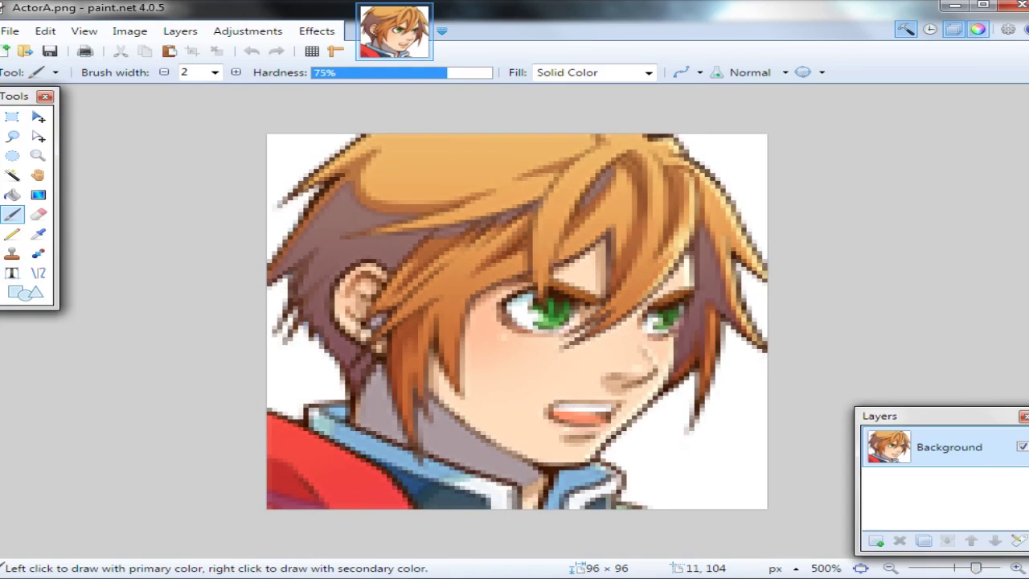
key(alt+Tab)
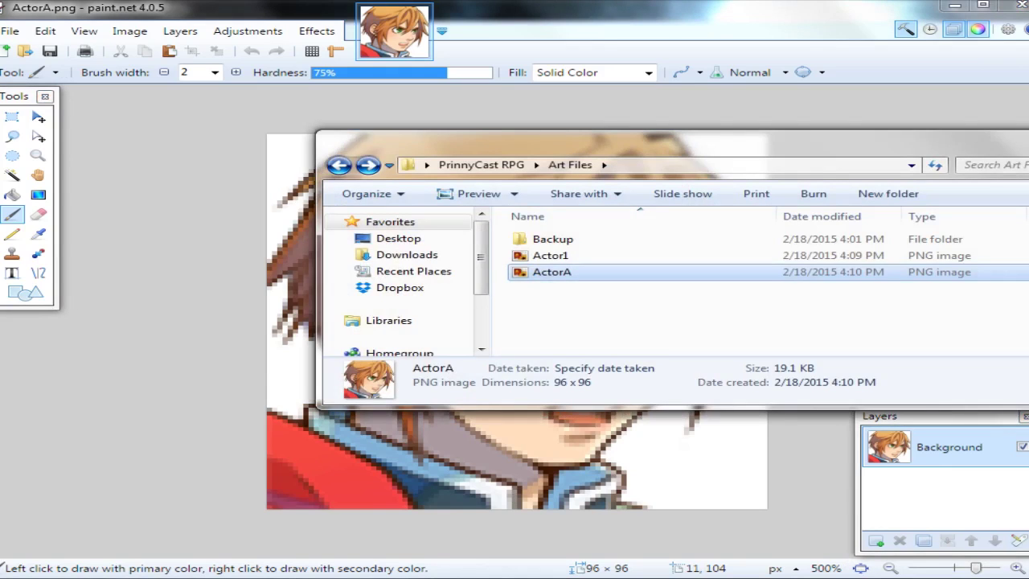
Move PrinnyOldSchool.jpg into Art Files and open it in Paint.NET as a second image.
drag(1028, 306, 576, 324)
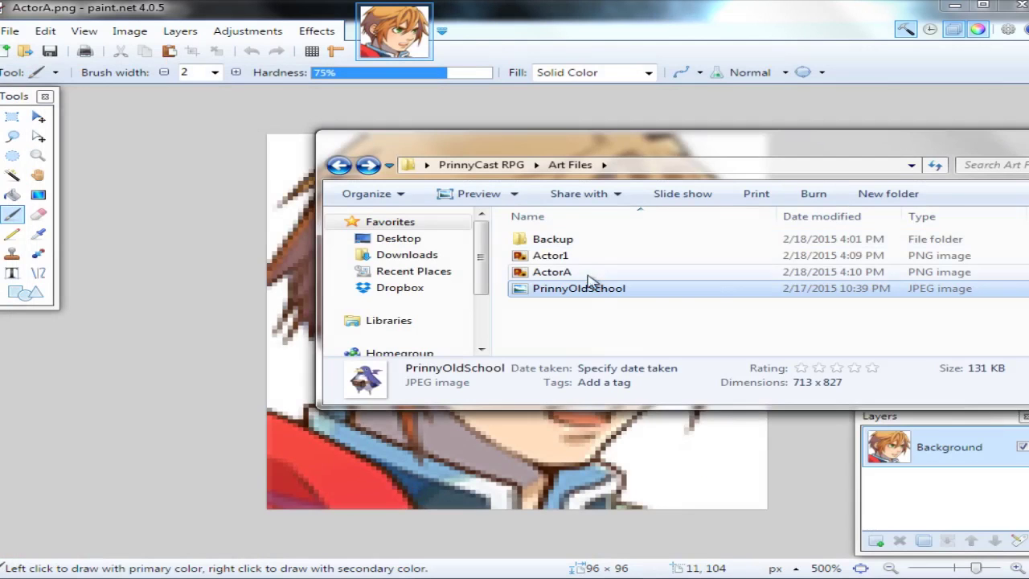
drag(678, 184, 1028, 111)
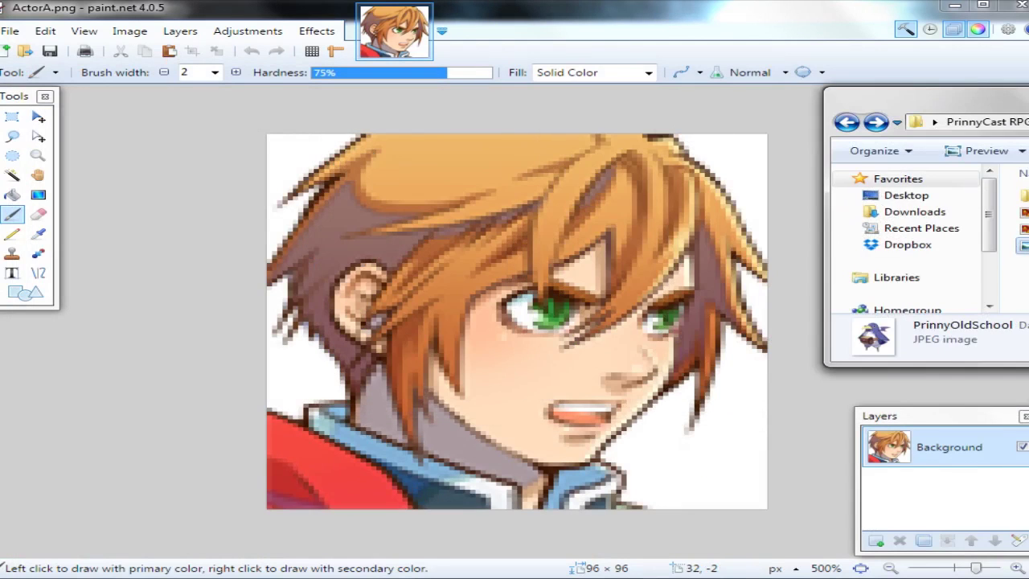
drag(566, 286, 540, 293)
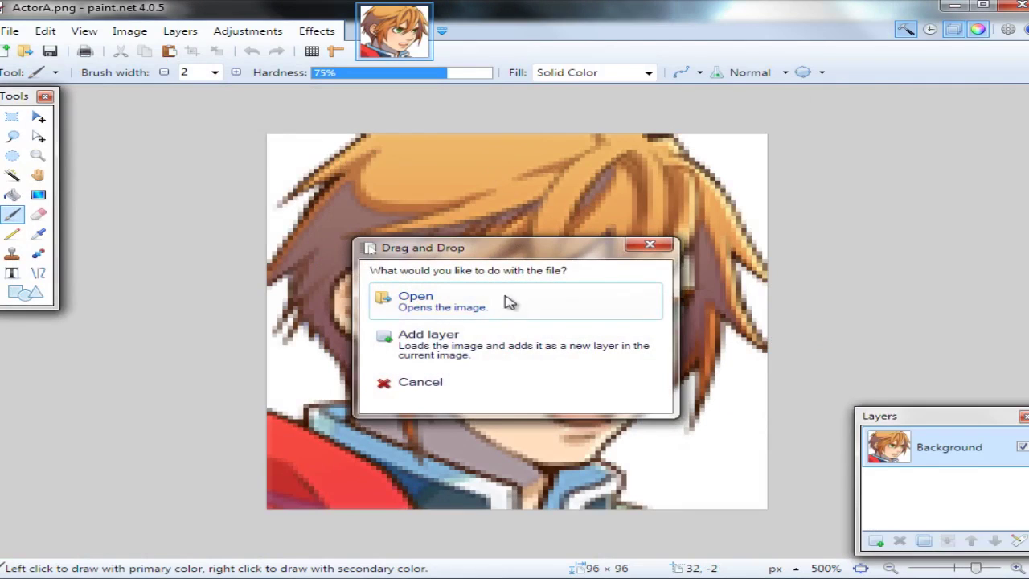
click(480, 302)
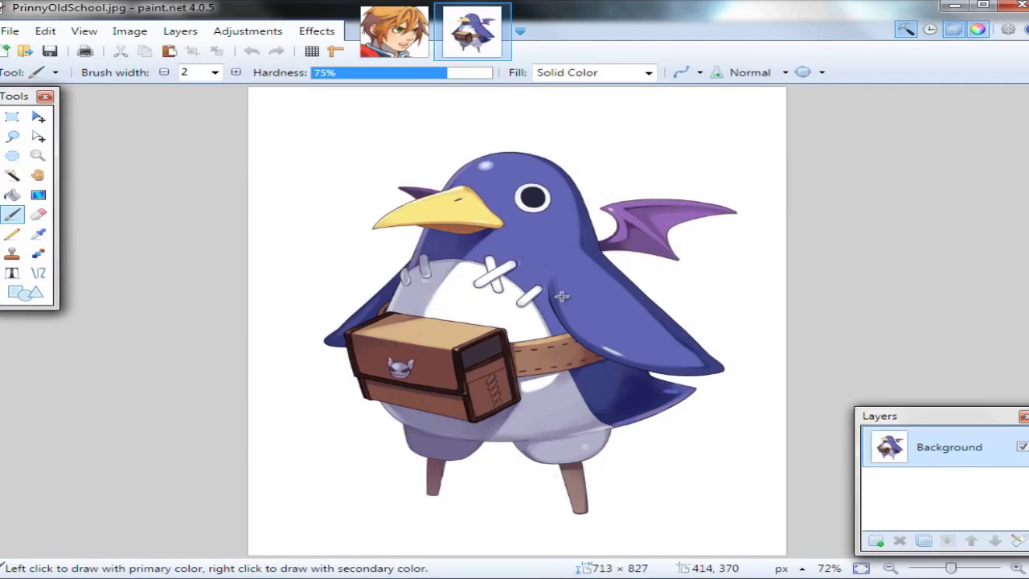
Copy the whole PrinnyOldSchool picture and paste it into ActorA, keeping the 96×96 canvas size.
key(ctrl+a)
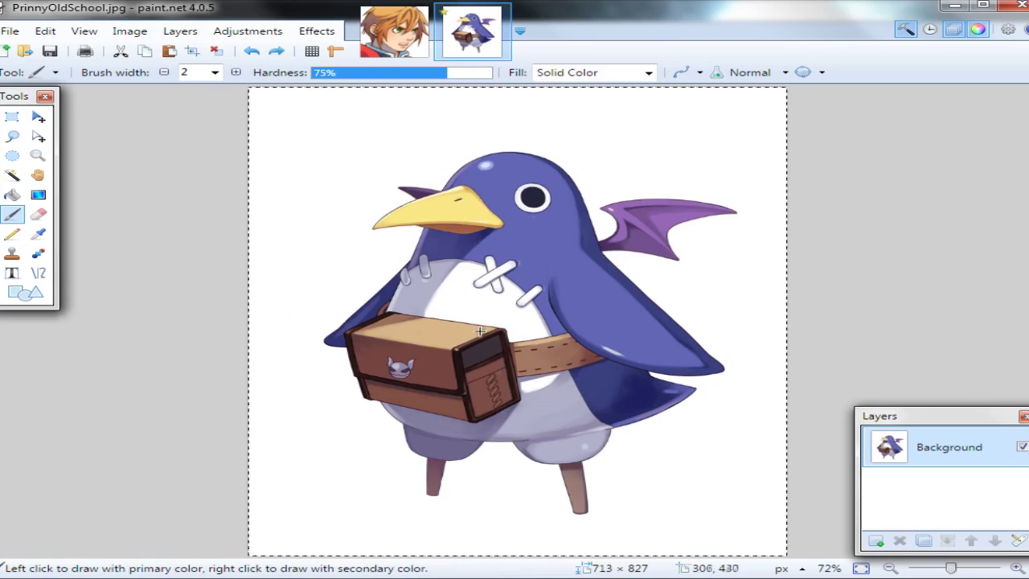
click(394, 36)
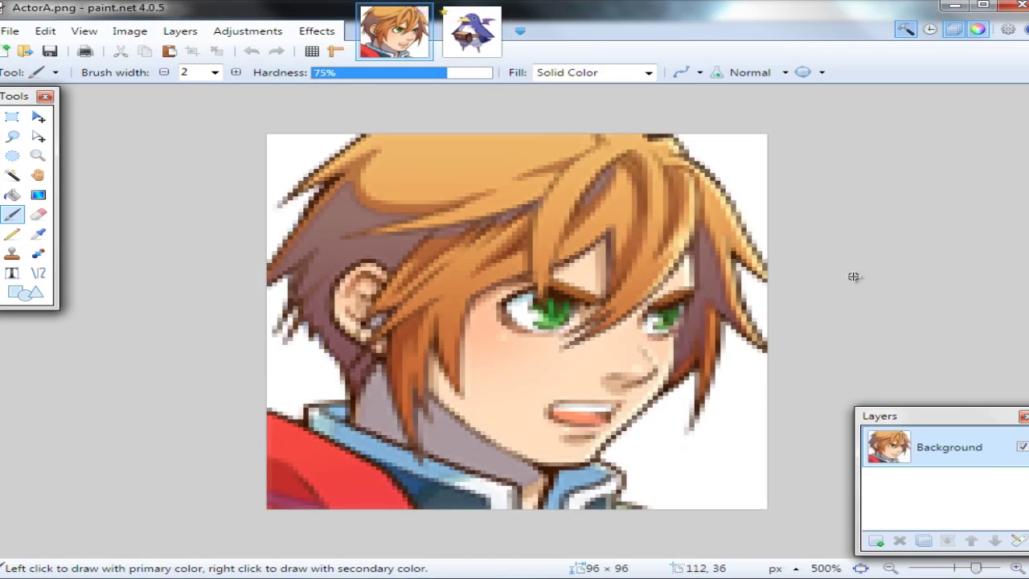
drag(975, 567, 956, 568)
key(ctrl+v)
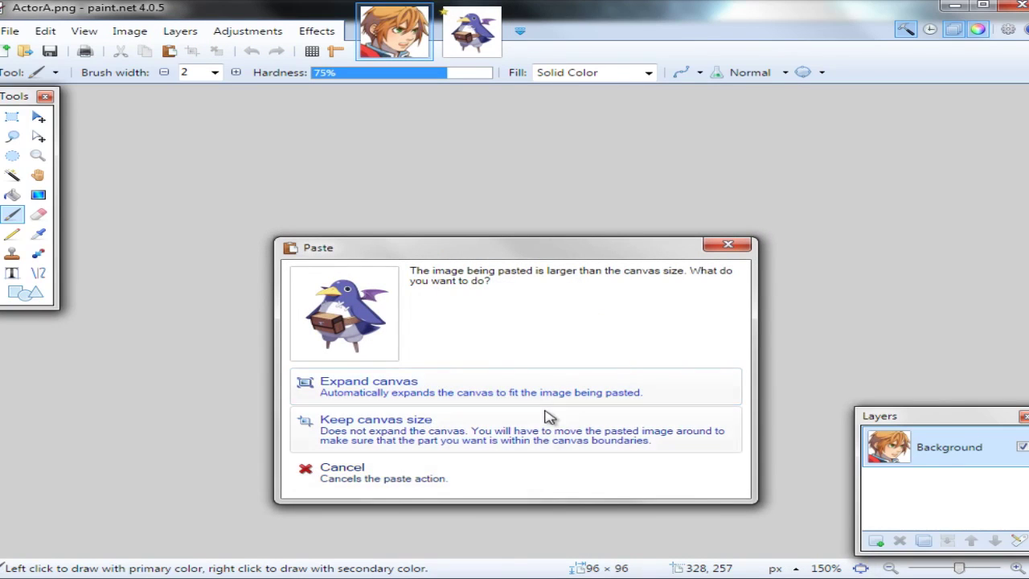
click(504, 441)
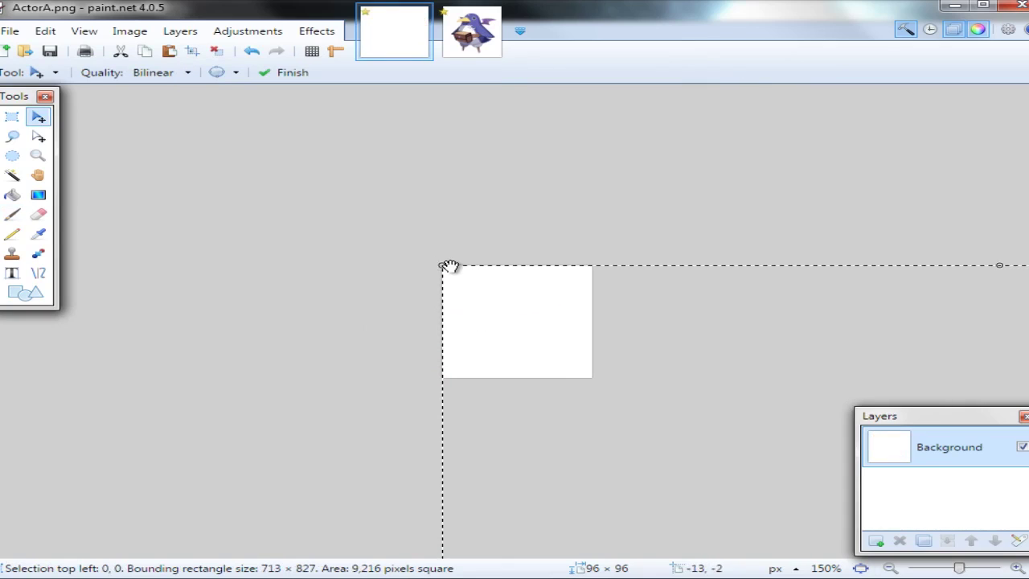
Shrink, squash, tilt and reposition the pasted Prinny so its face fills the frame.
drag(442, 266, 321, 241)
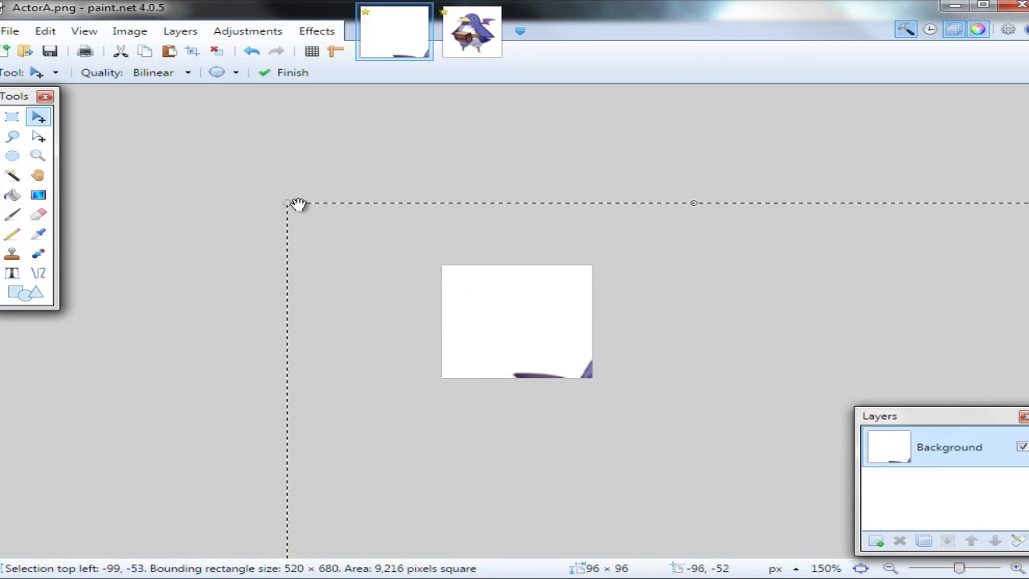
key(ctrl+z)
drag(573, 388, 369, 221)
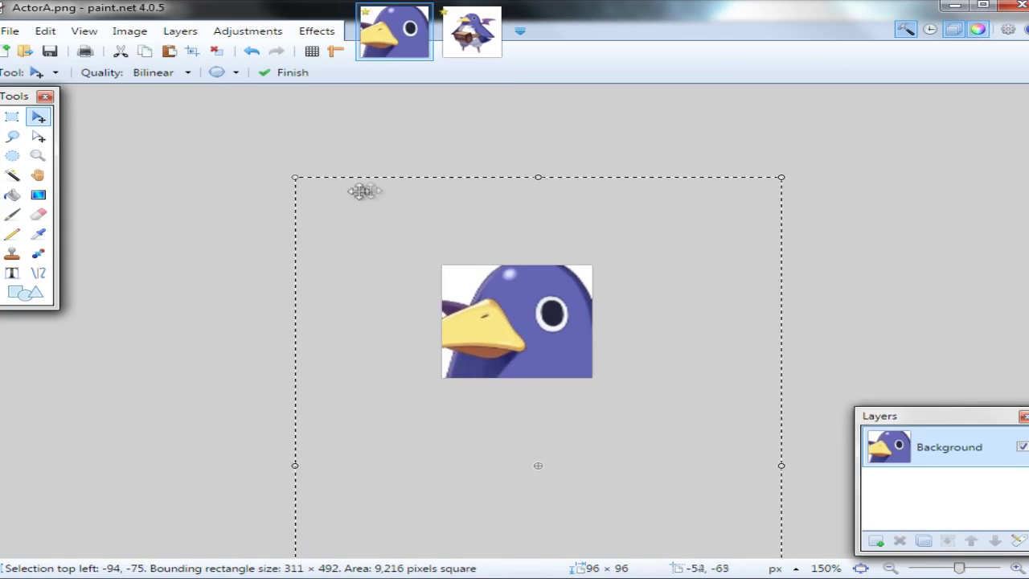
drag(540, 177, 535, 250)
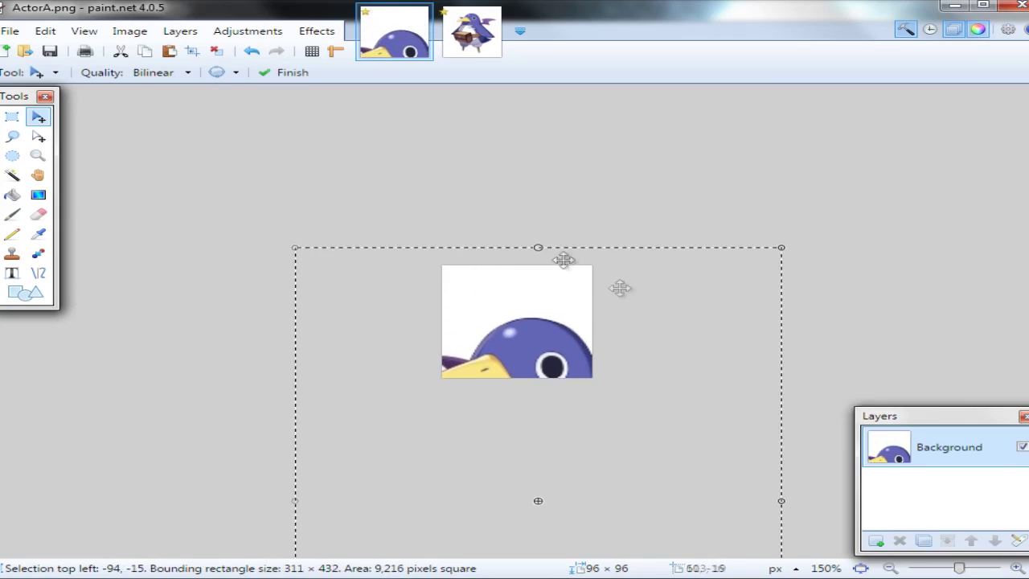
drag(615, 286, 735, 259)
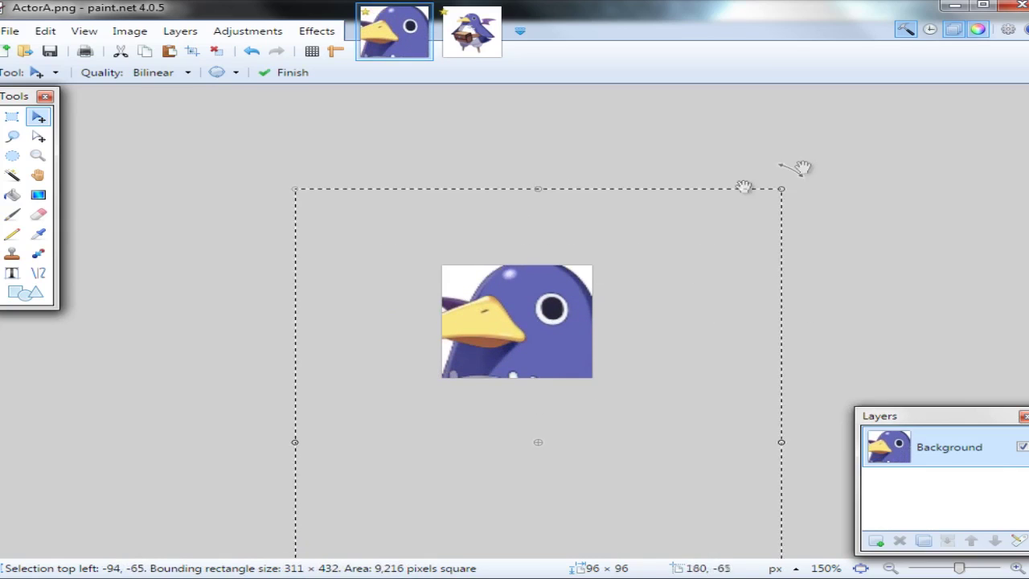
right_drag(785, 188, 620, 351)
drag(620, 351, 650, 303)
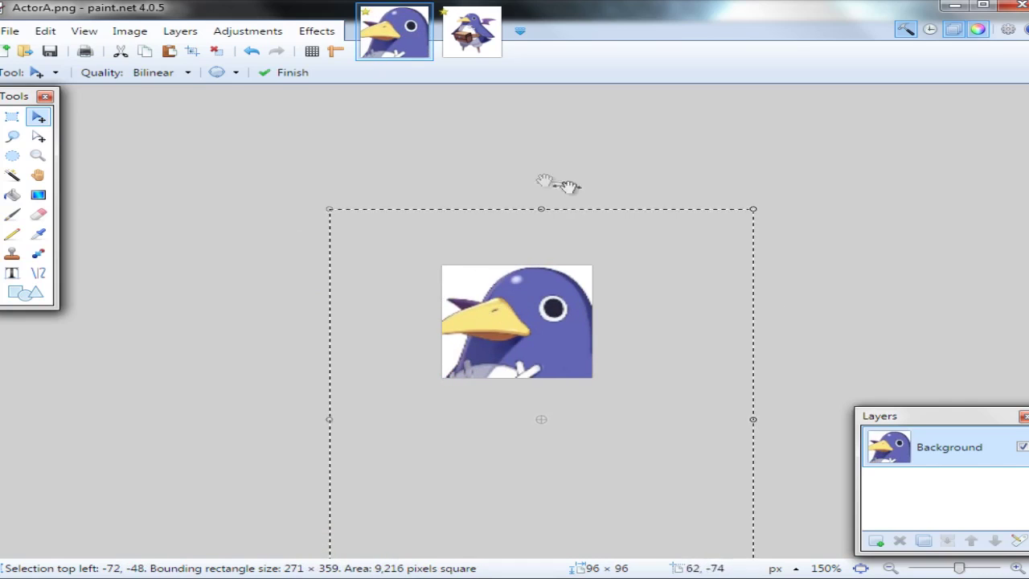
drag(755, 211, 723, 269)
drag(590, 349, 595, 316)
drag(532, 331, 530, 329)
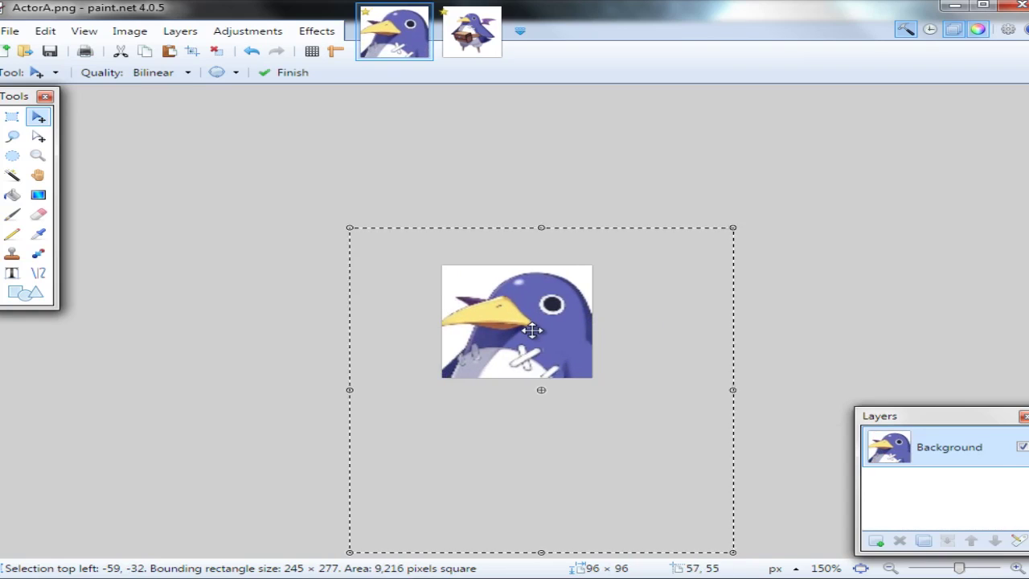
click(15, 118)
Deselect, close PrinnyOldSchool.jpg with Don't Save, and zoom in on the ActorA face.
key(ctrl+d)
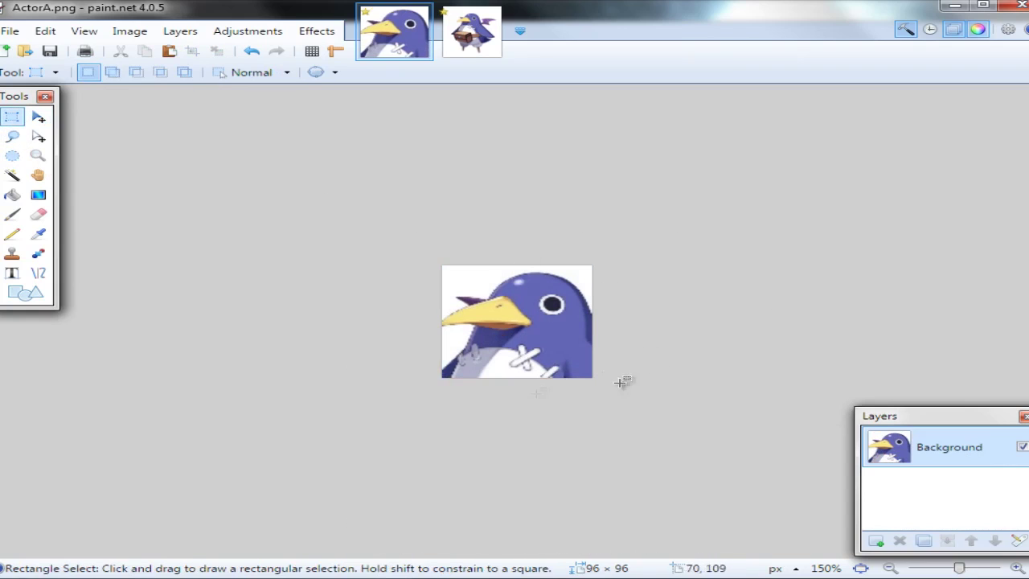
click(472, 30)
click(496, 13)
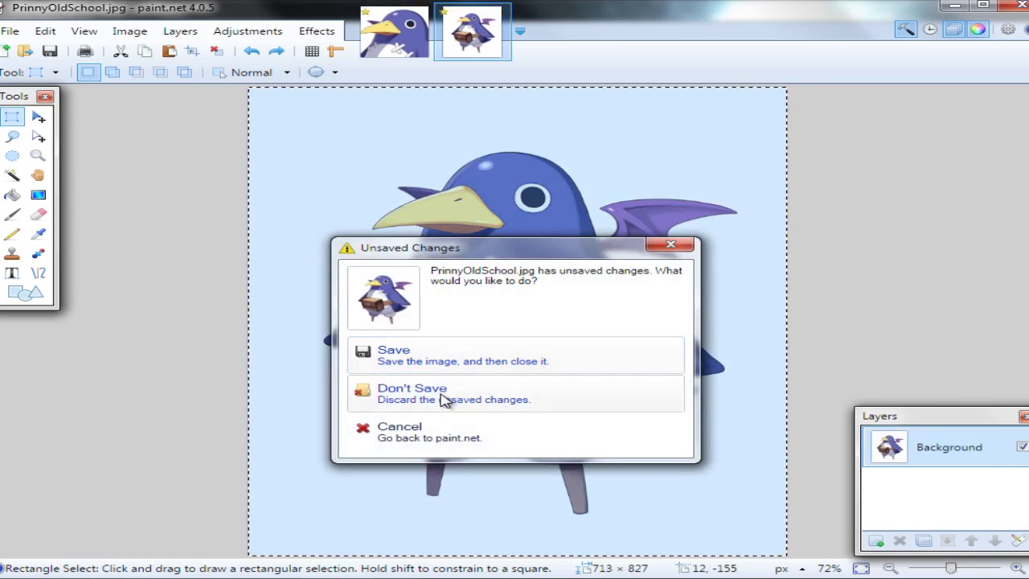
click(411, 393)
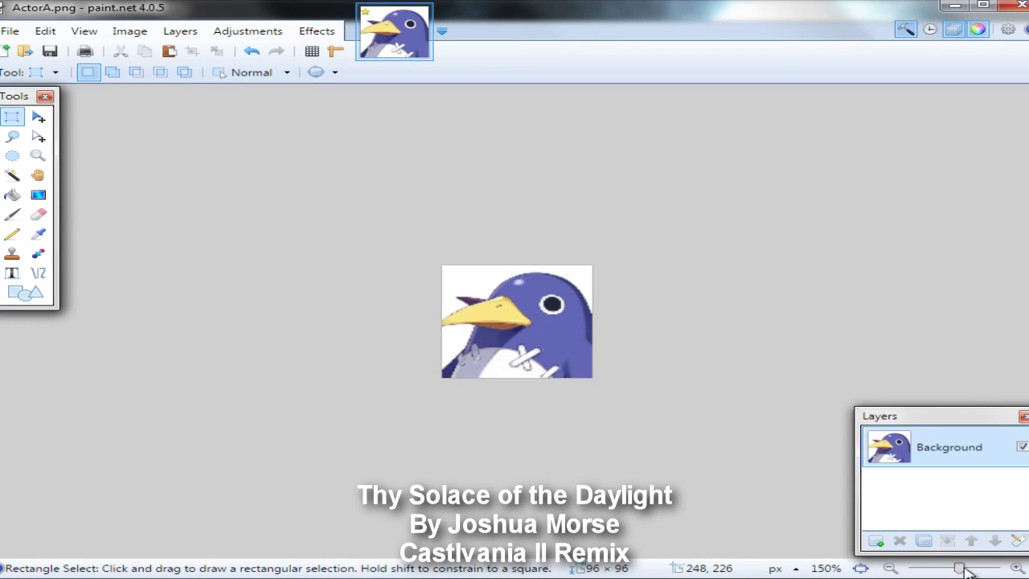
drag(966, 569, 976, 569)
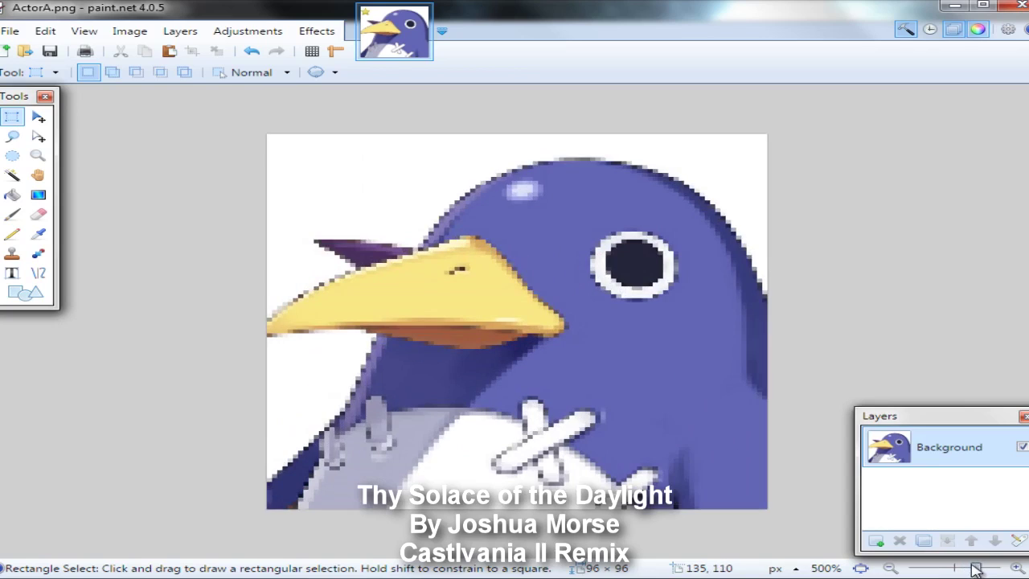
Magic-wand the light-blue background at about 41% tolerance, excluding the beak, and delete it.
click(14, 175)
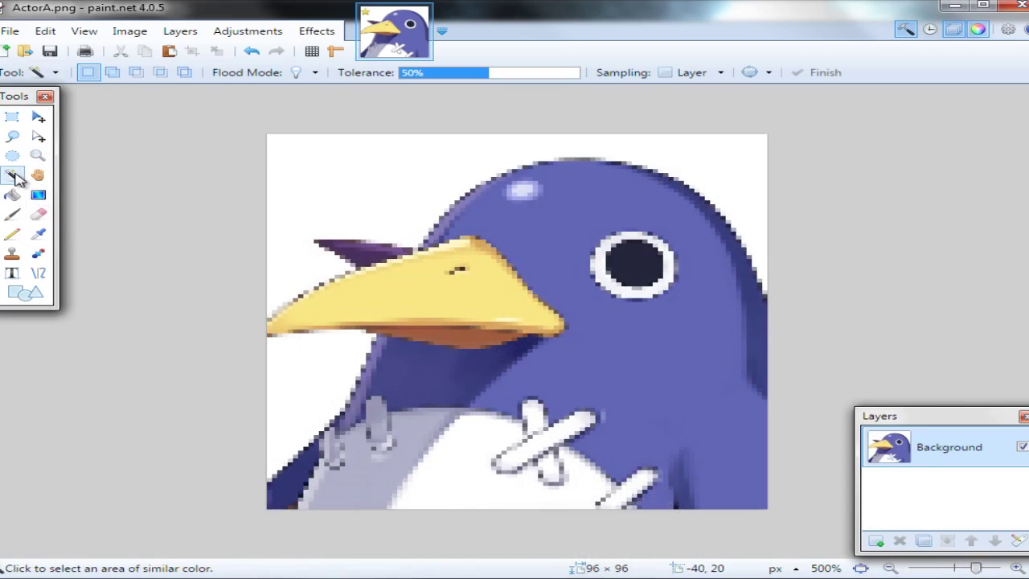
click(305, 152)
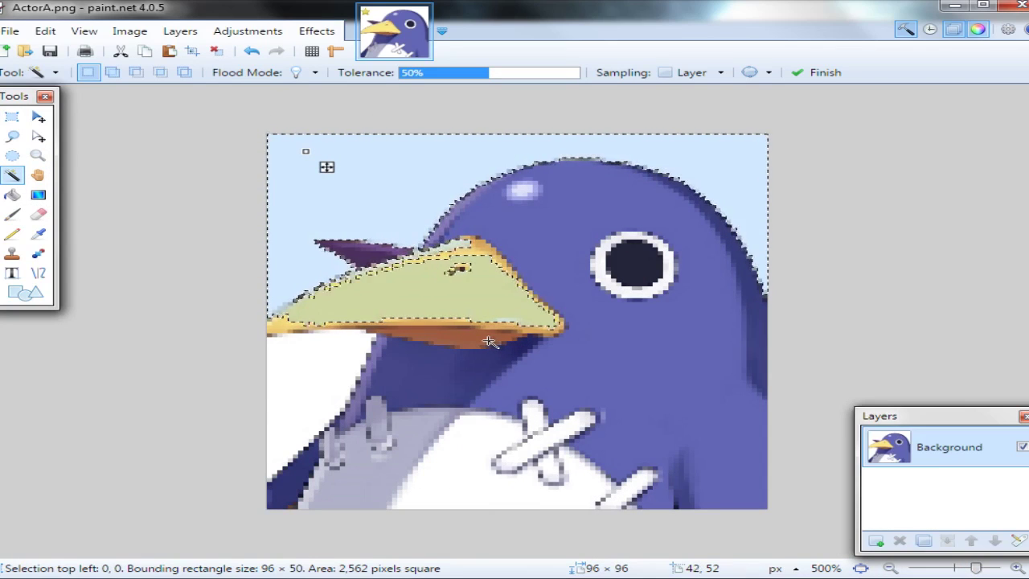
click(461, 72)
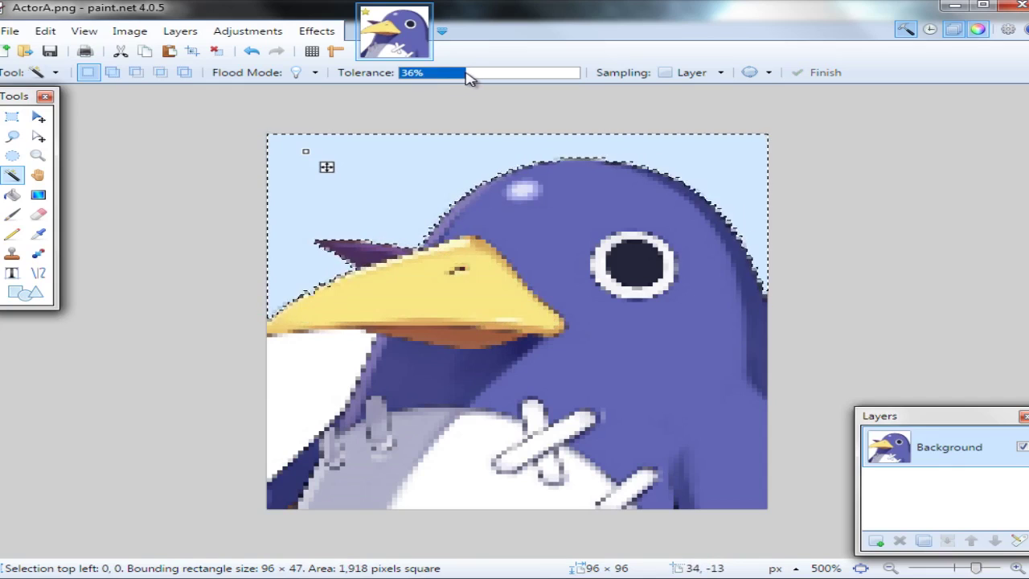
drag(468, 71, 474, 79)
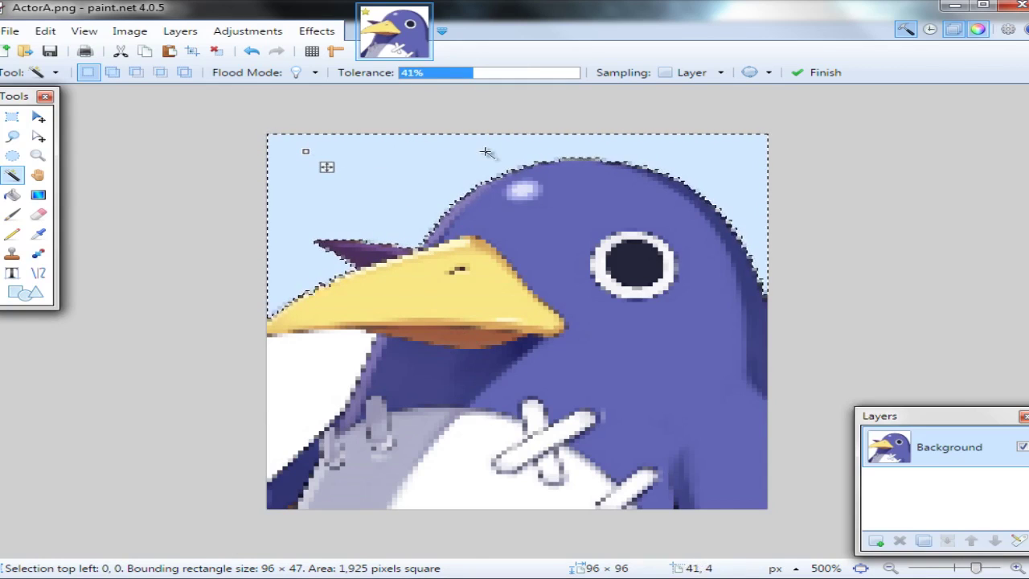
key(Delete)
key(ctrl+d)
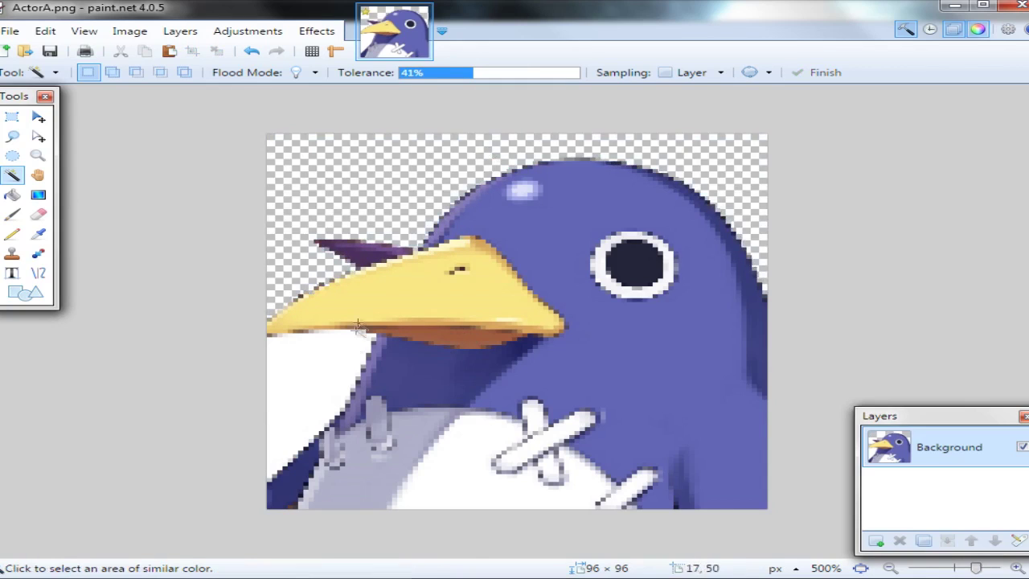
Delete the remaining white area at the lower left to transparency.
click(309, 397)
key(Delete)
key(ctrl+d)
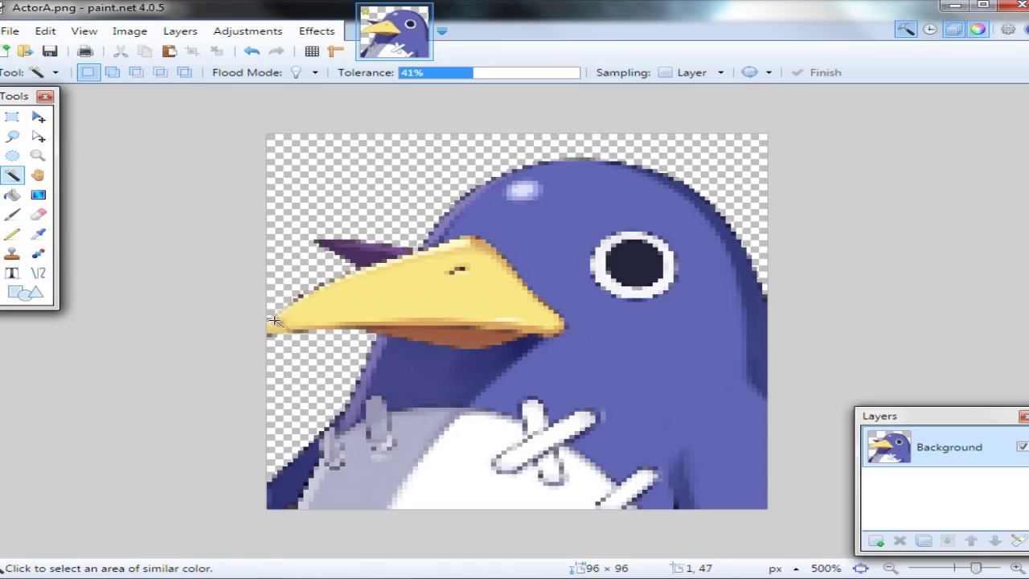
click(179, 31)
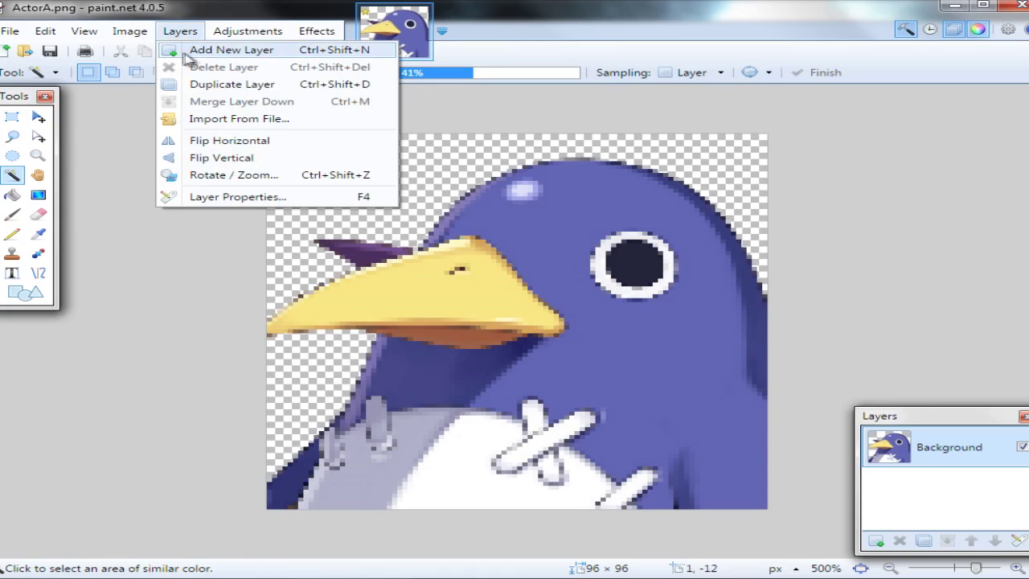
Add a new Layer 2 filled with solid magenta and move it beneath the Prinny face.
click(181, 49)
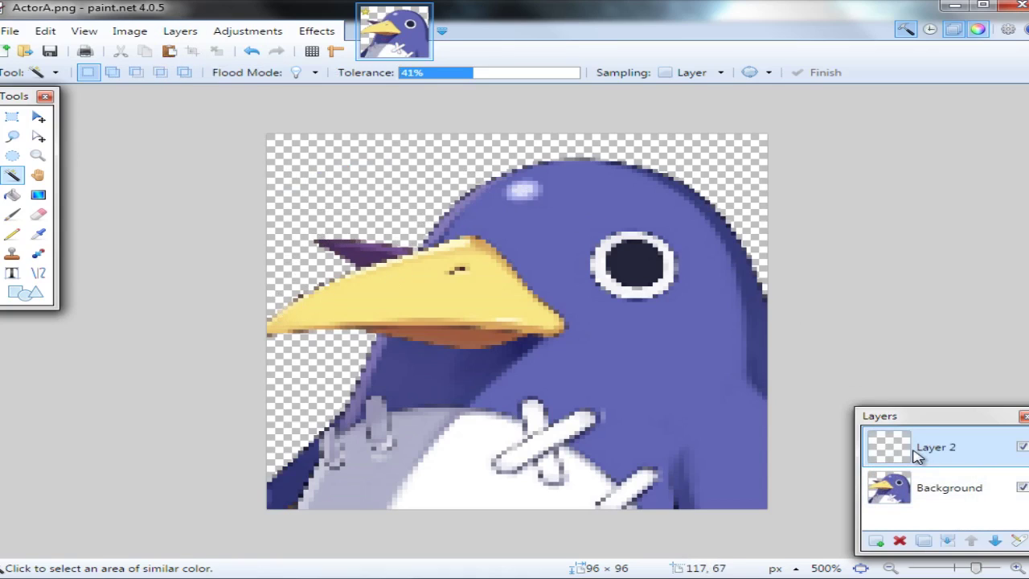
click(14, 195)
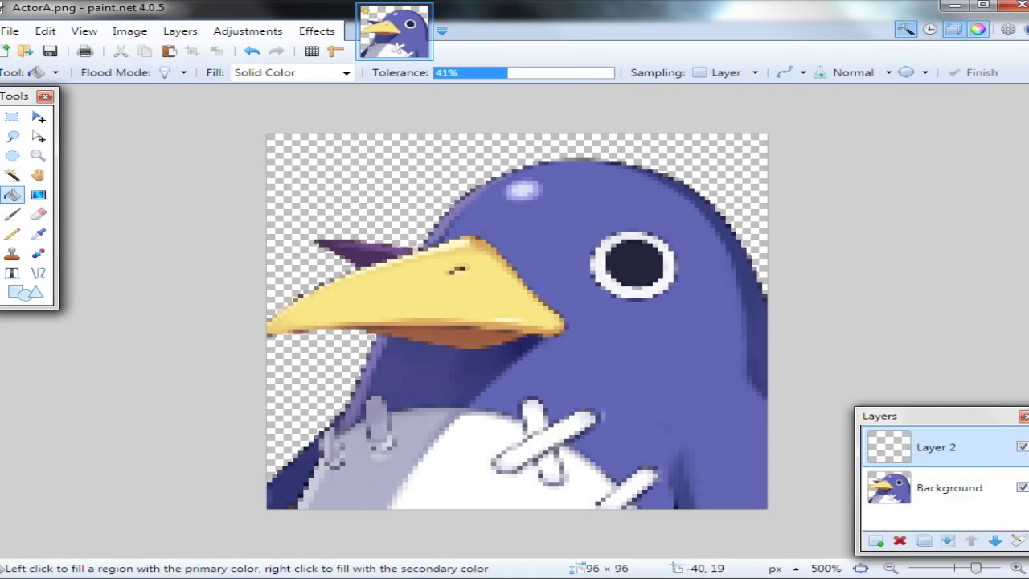
key(F8)
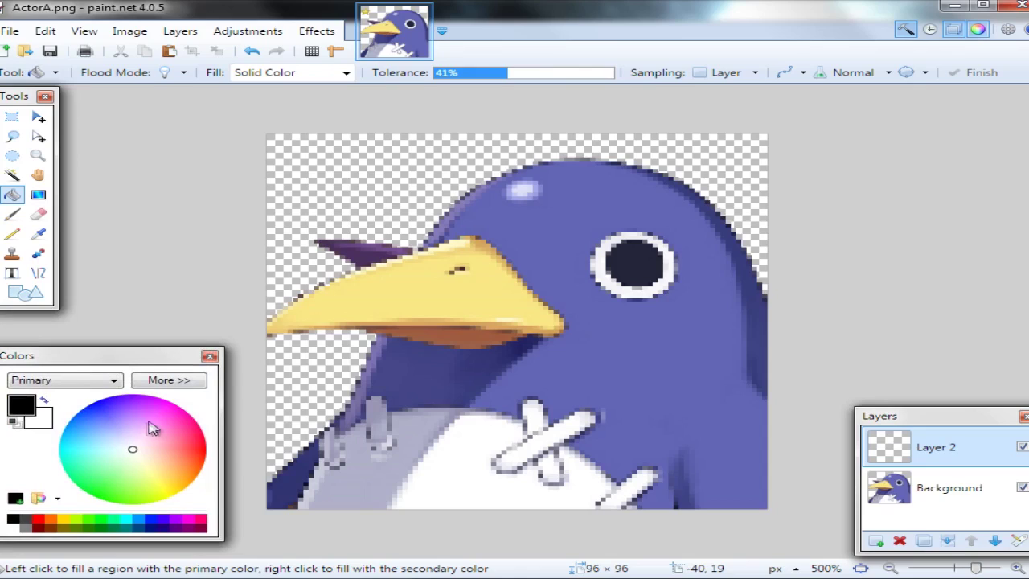
click(167, 413)
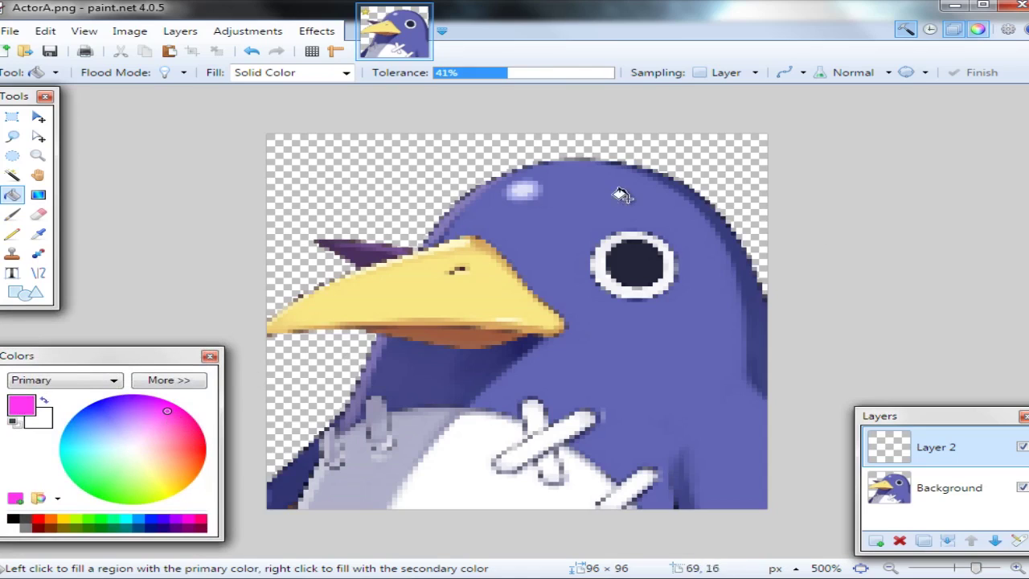
click(410, 206)
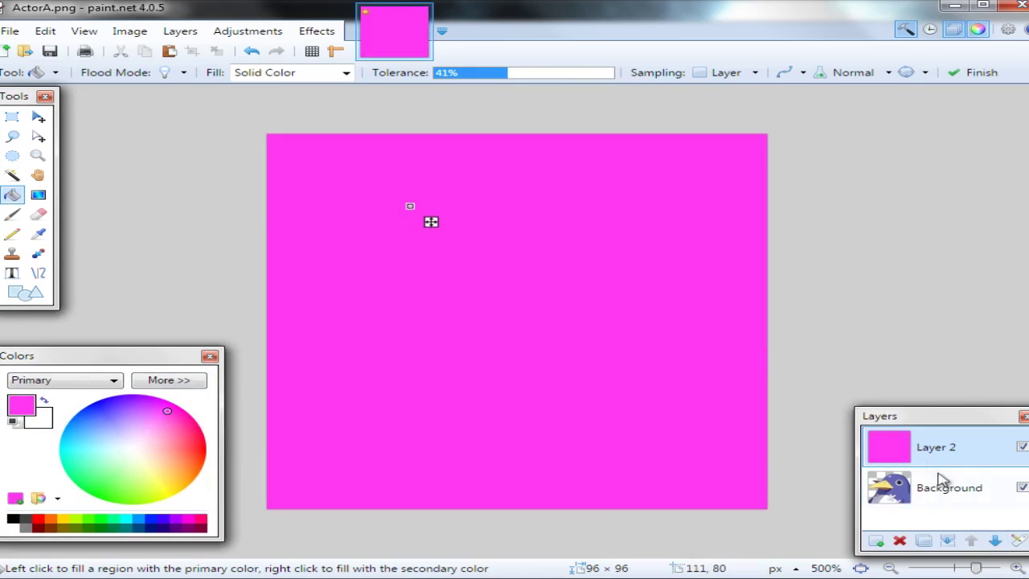
click(995, 543)
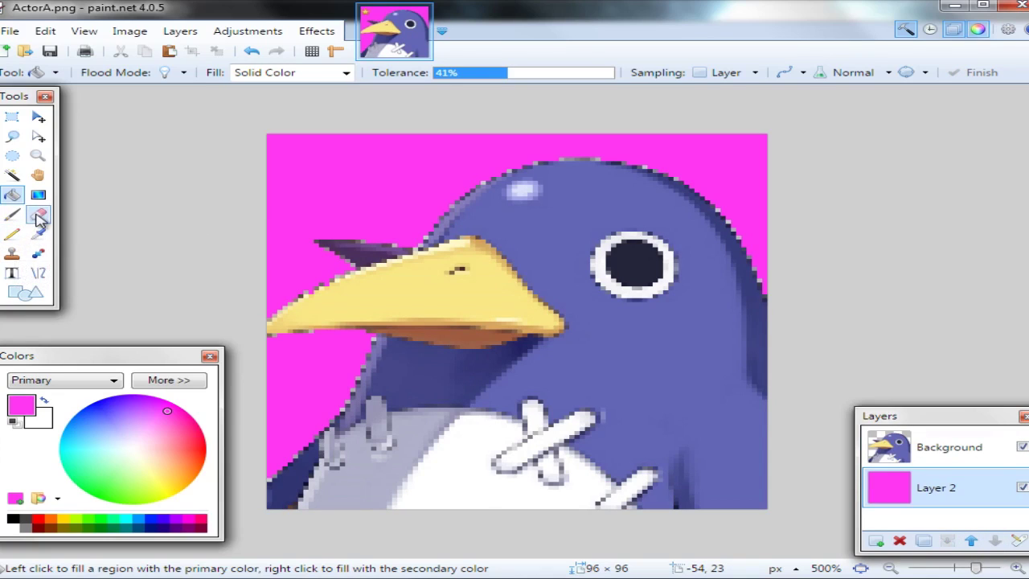
click(40, 217)
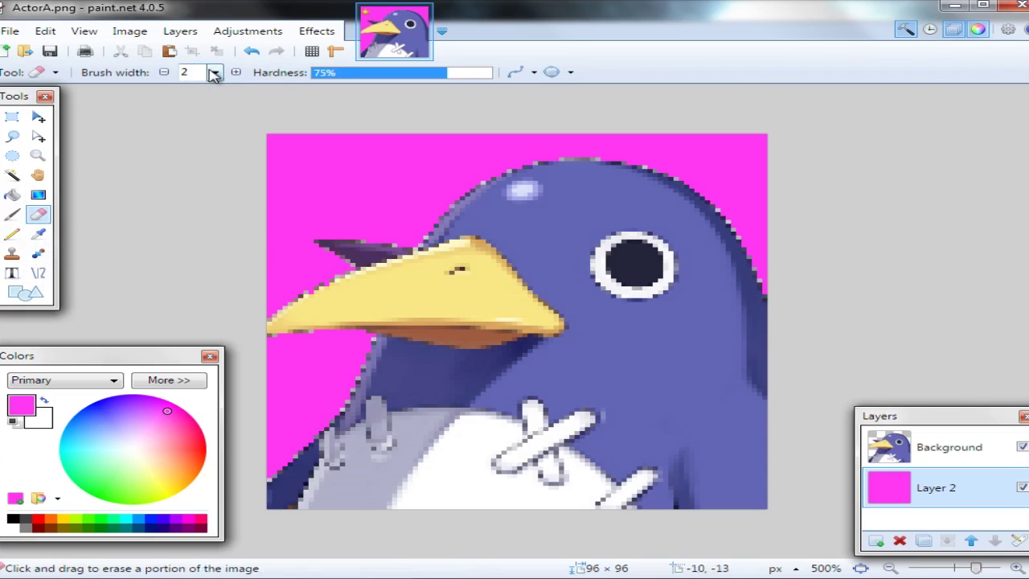
Erase stray fringe pixels at the beak tip on the face layer with a 1-pixel eraser.
click(163, 72)
key(ctrl+plus)
key(ctrl+plus)
key(ctrl+plus)
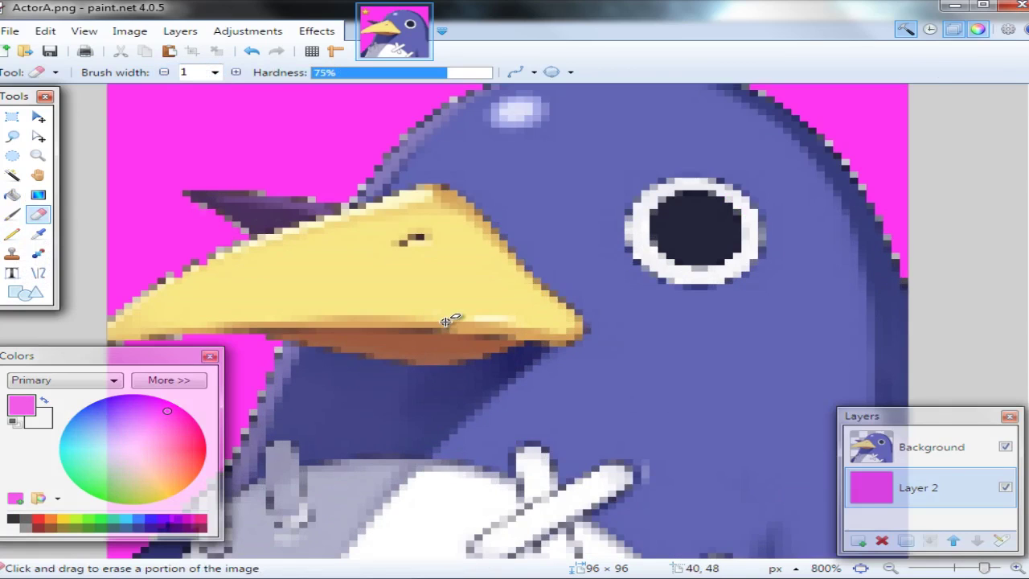
drag(177, 189, 239, 234)
click(924, 451)
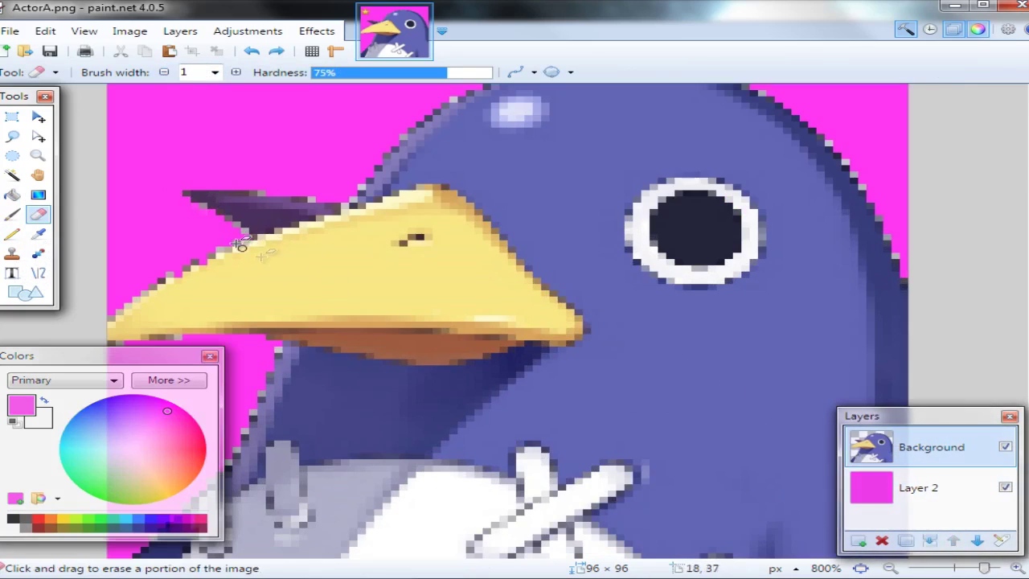
key(ctrl+z)
mouse_move(193, 200)
mouse_down()
mouse_move(219, 221)
mouse_move(201, 208)
mouse_up()
Widen the eraser brush to 2 pixels.
click(214, 72)
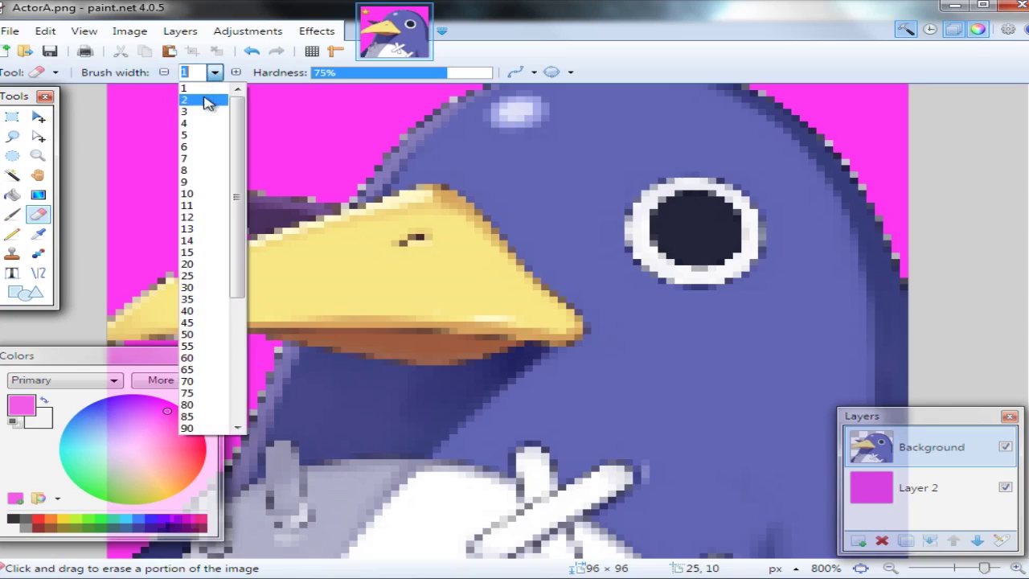
click(189, 87)
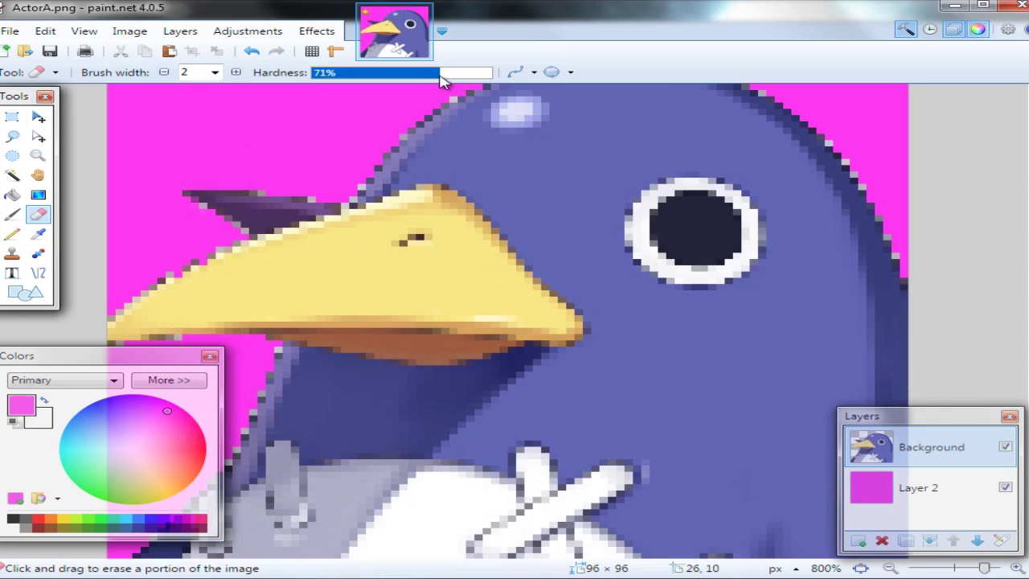
scroll(441, 109, up, 2)
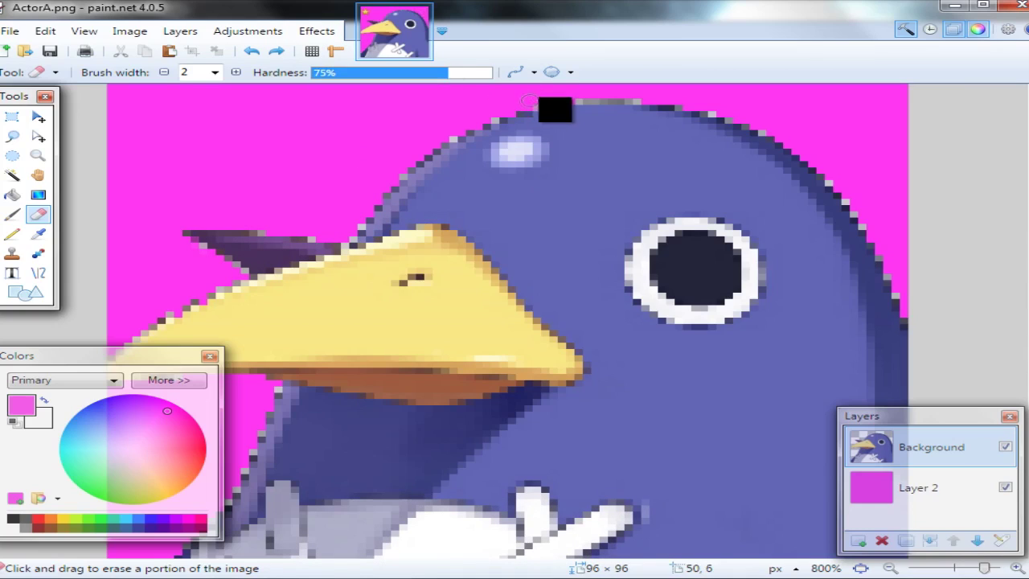
Preview the face over transparency by toggling magenta Layer 2, then erase the top-right head fringe.
click(1006, 488)
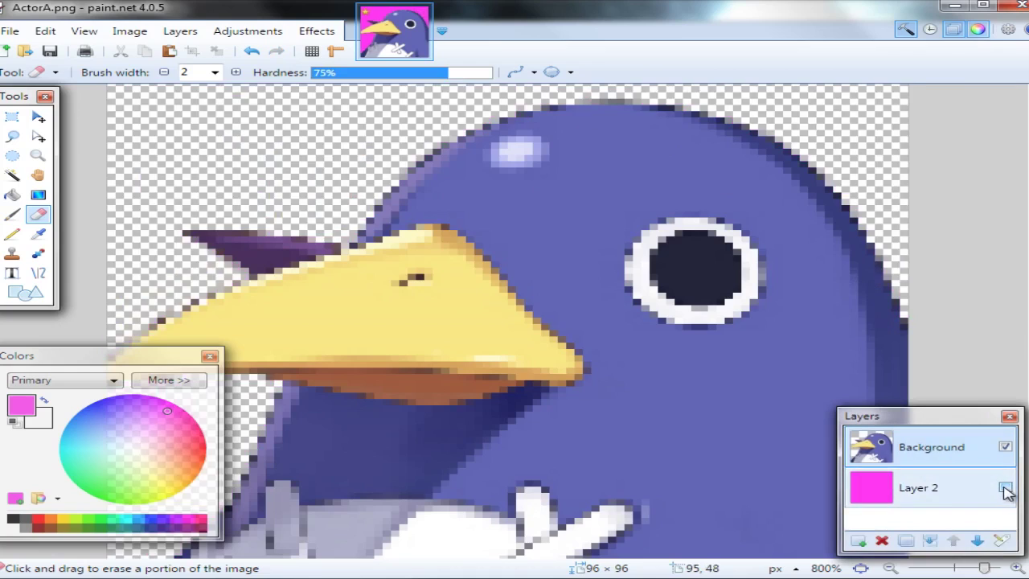
click(1006, 488)
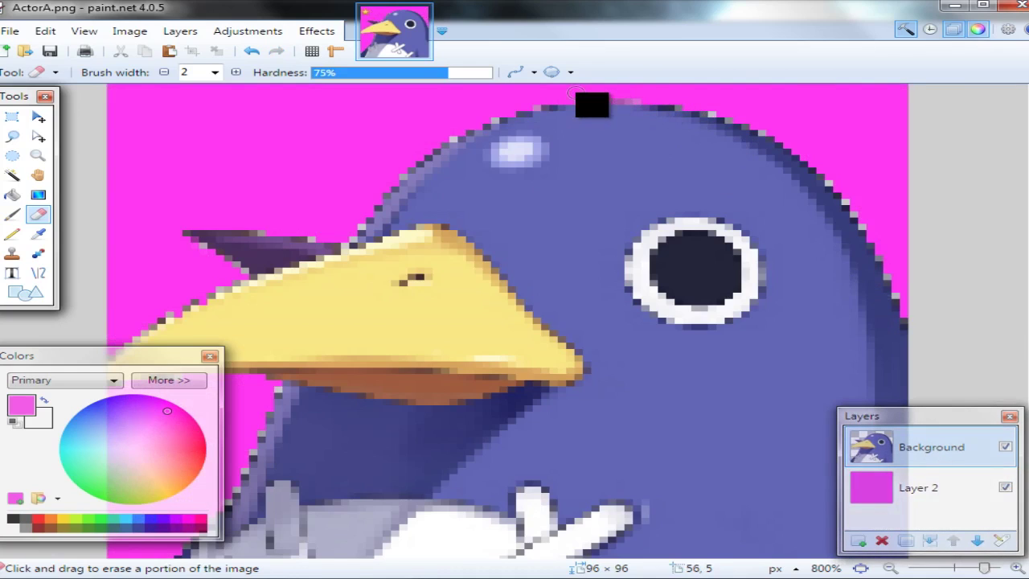
mouse_move(576, 92)
mouse_down()
mouse_move(690, 94)
mouse_move(789, 143)
mouse_move(835, 185)
mouse_move(908, 311)
mouse_up()
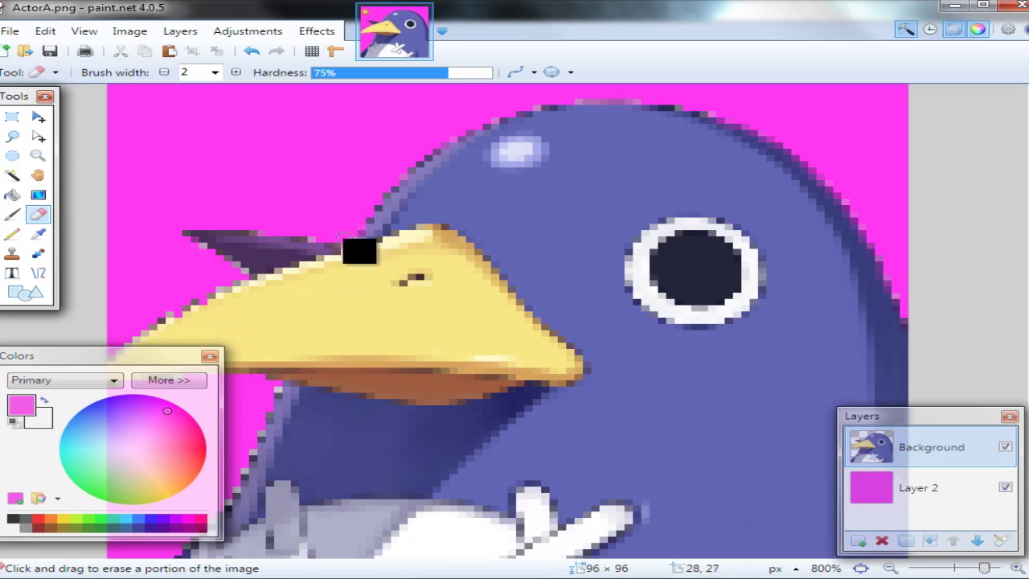
click(38, 233)
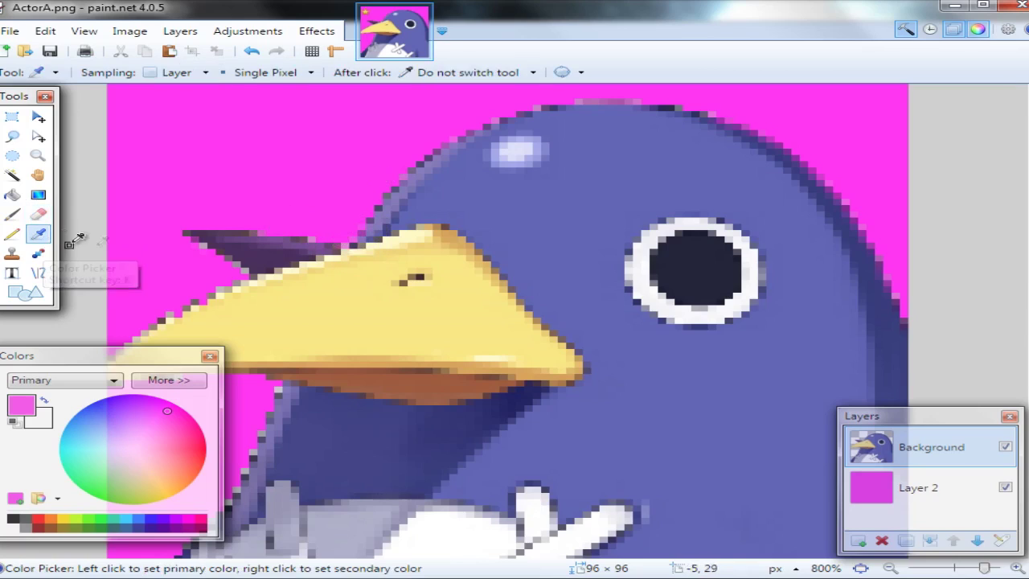
Sample the beak's pale yellow as primary colour, then try erasing left of the beak and undo.
click(171, 318)
key(p)
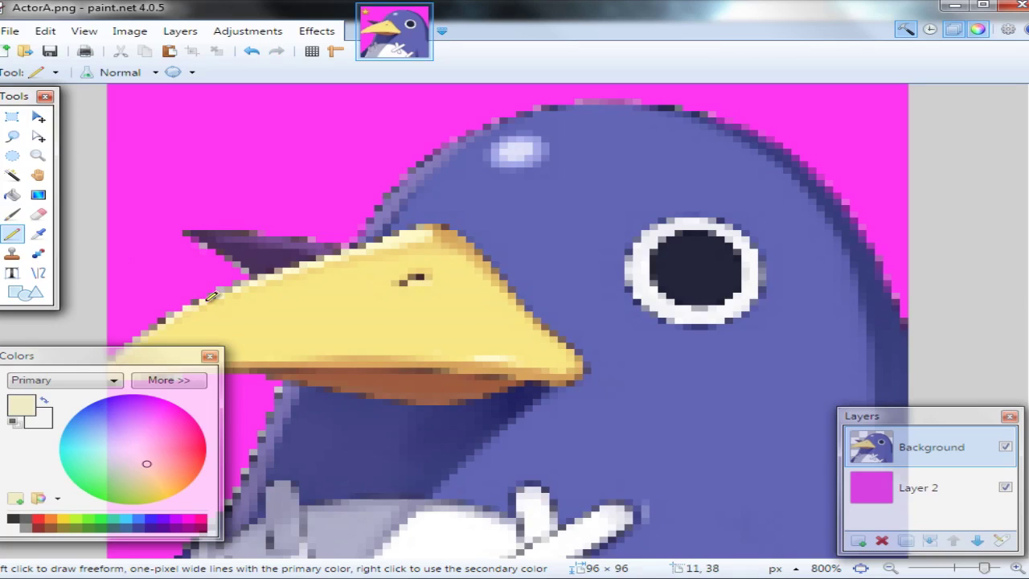
click(38, 214)
mouse_move(215, 261)
mouse_down()
mouse_move(180, 239)
mouse_move(238, 276)
mouse_move(190, 242)
mouse_move(205, 246)
mouse_move(240, 282)
mouse_move(238, 242)
mouse_move(199, 248)
mouse_move(266, 262)
mouse_up()
click(918, 487)
key(ctrl+z)
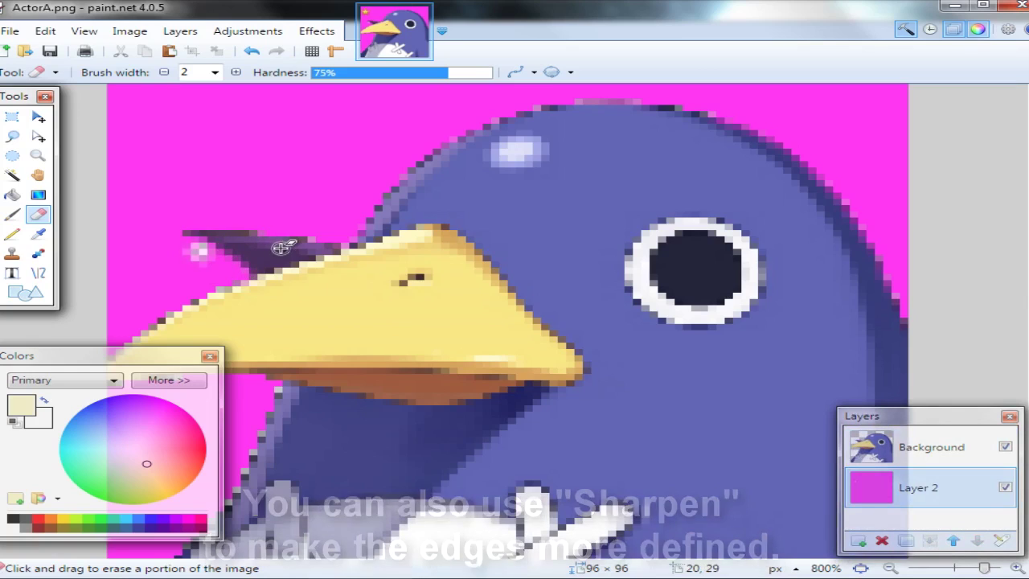
click(924, 446)
Erase the dark pixels left of the beak on the Background layer and hide magenta Layer 2.
drag(211, 314, 193, 299)
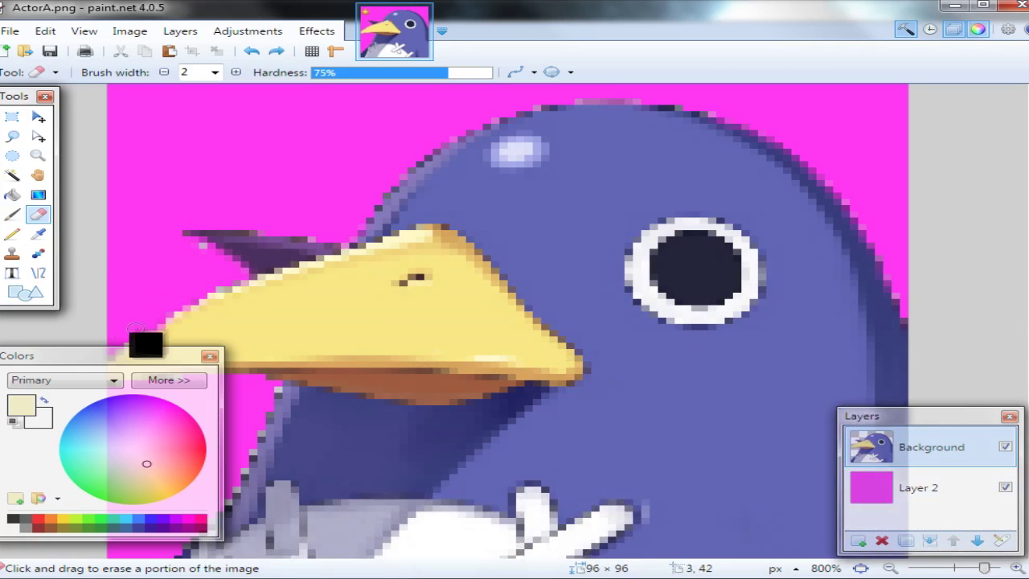
drag(122, 354, 154, 61)
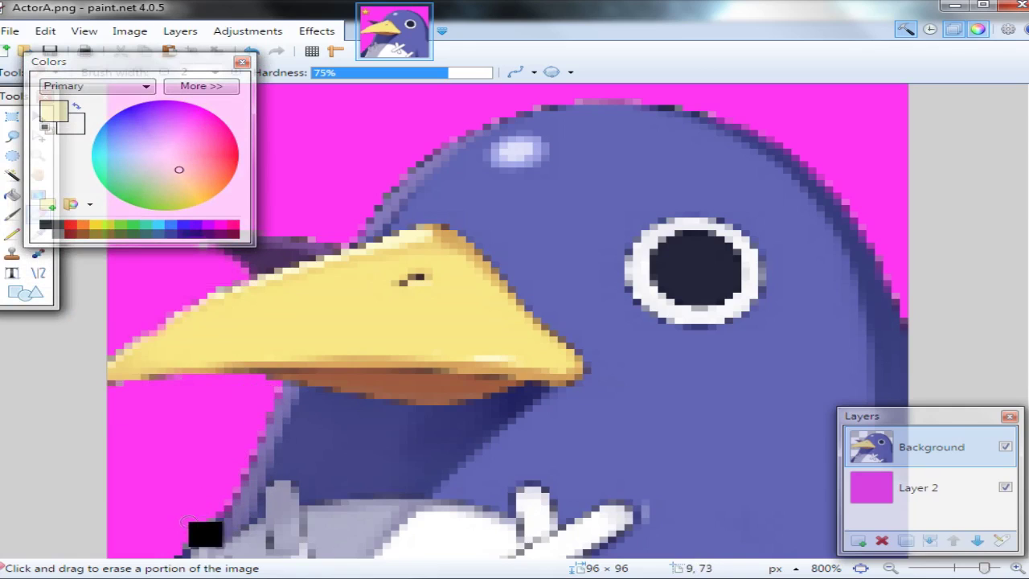
scroll(201, 532, down, 2)
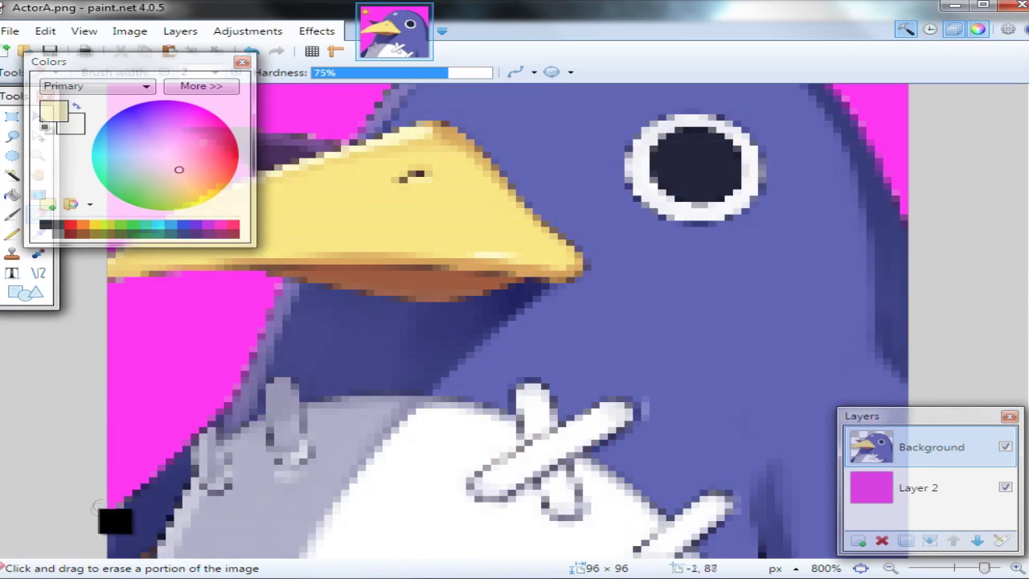
scroll(266, 375, up, 3)
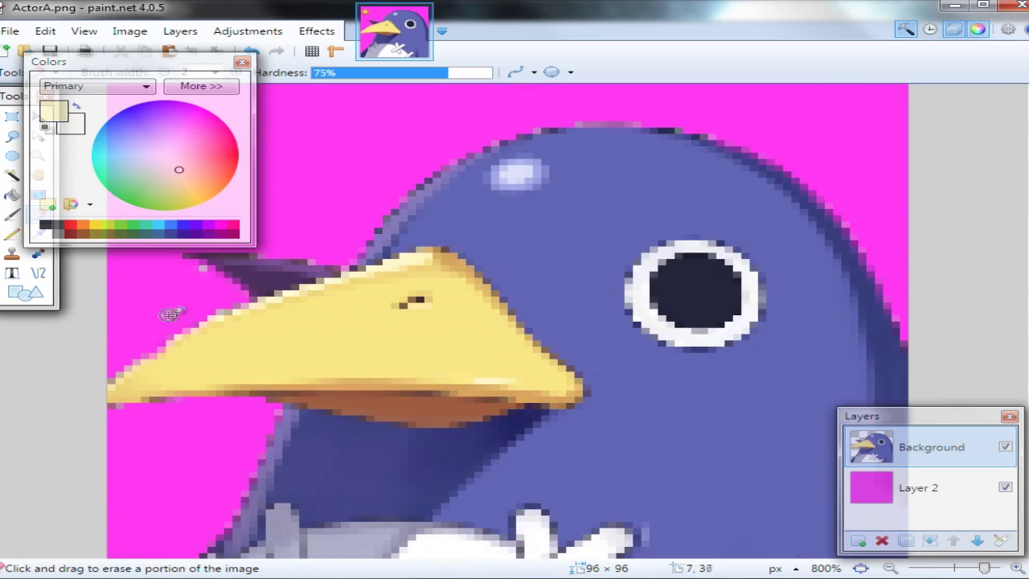
click(1005, 488)
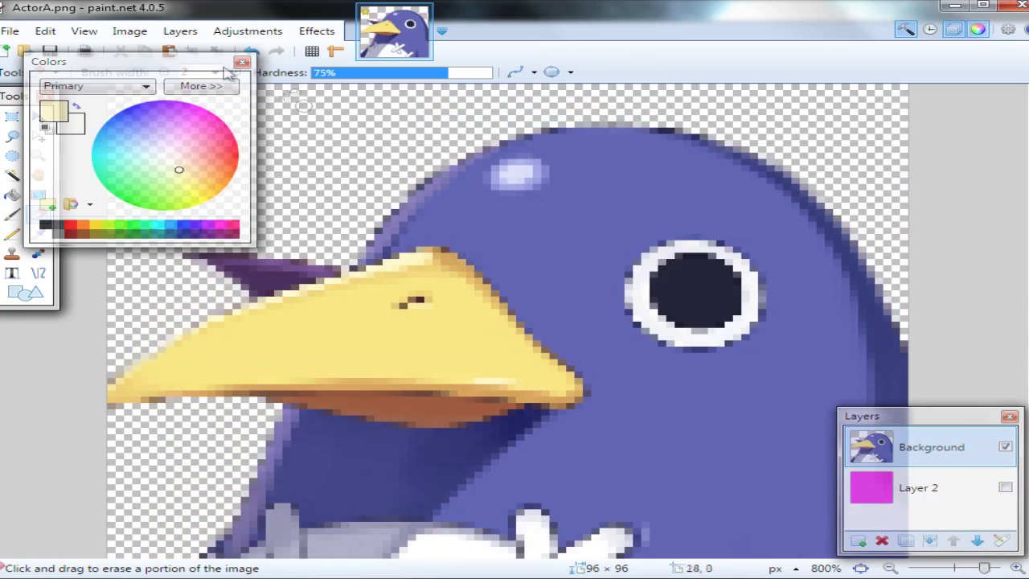
drag(120, 61, 106, 343)
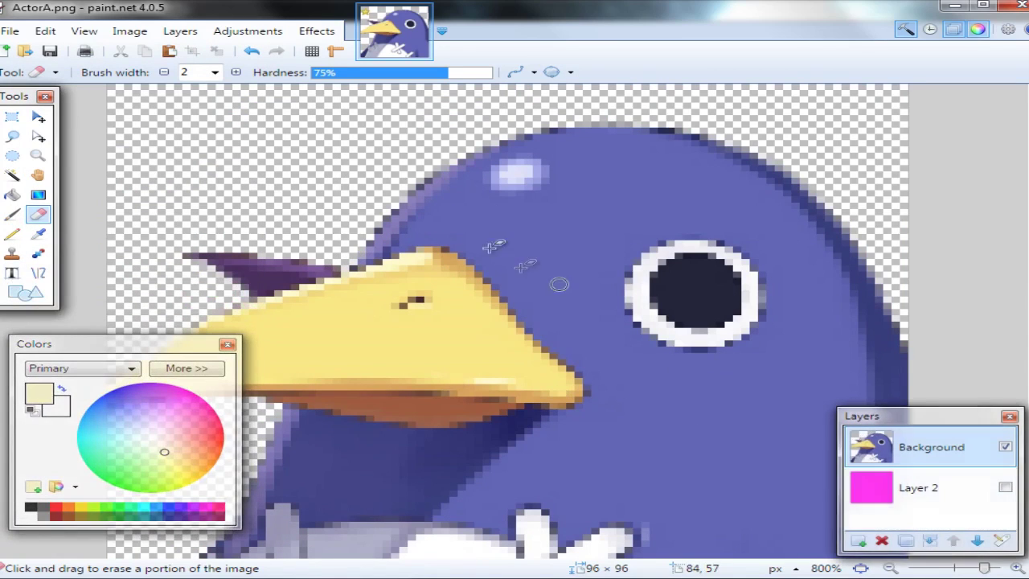
Delete the magenta Layer 2 and save ActorA.png as a transparent PNG.
click(896, 488)
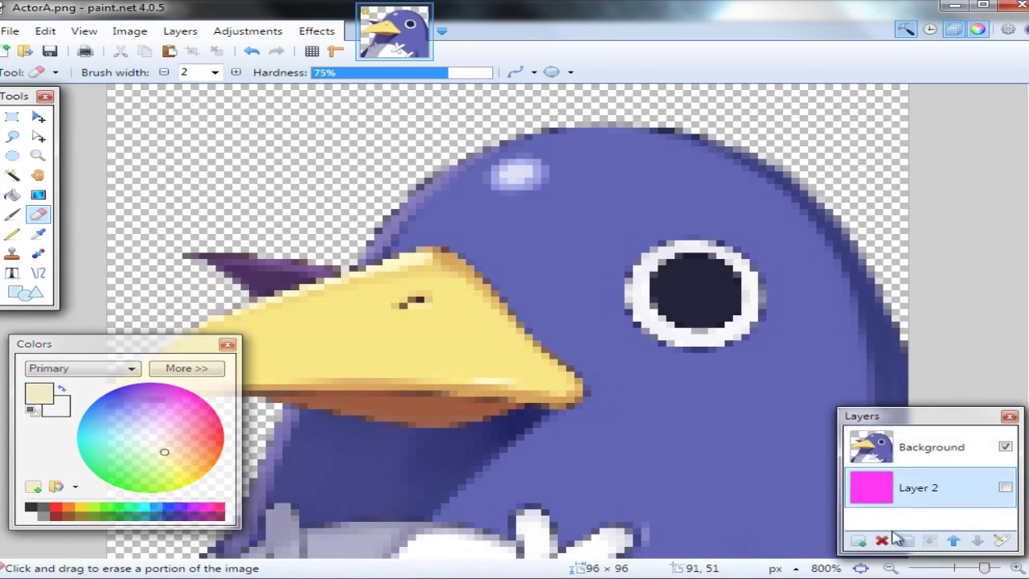
click(882, 540)
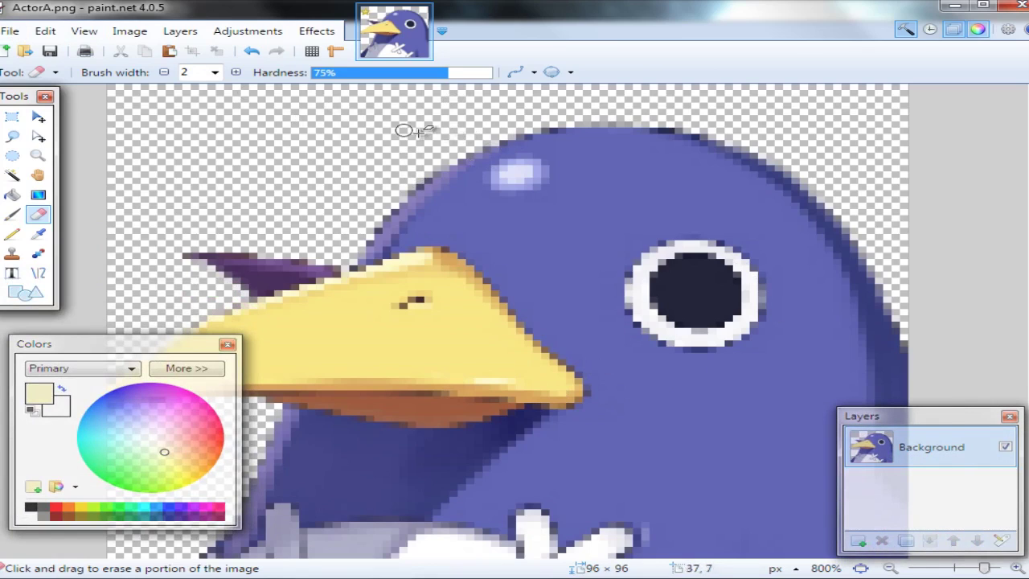
key(ctrl+s)
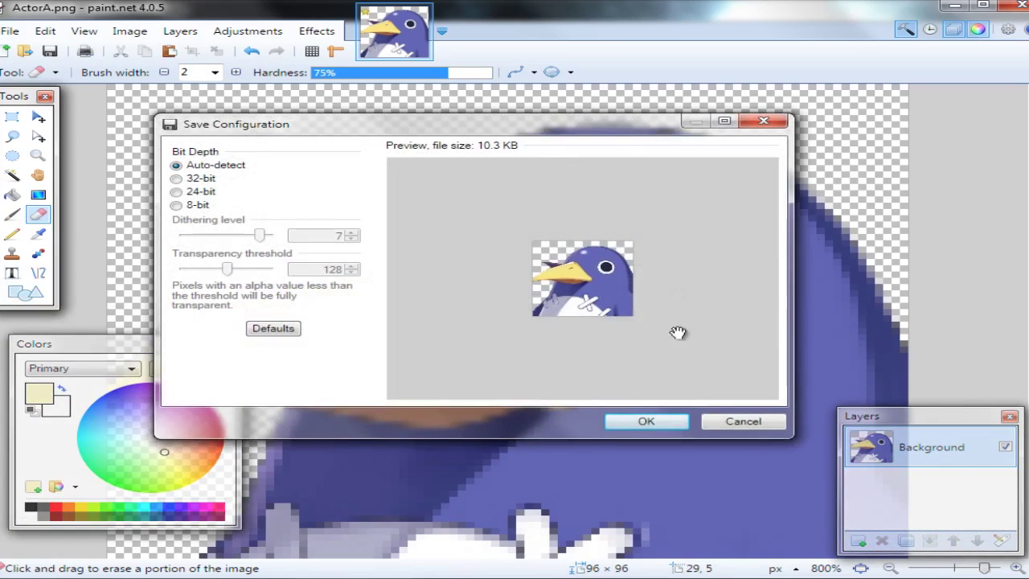
click(644, 420)
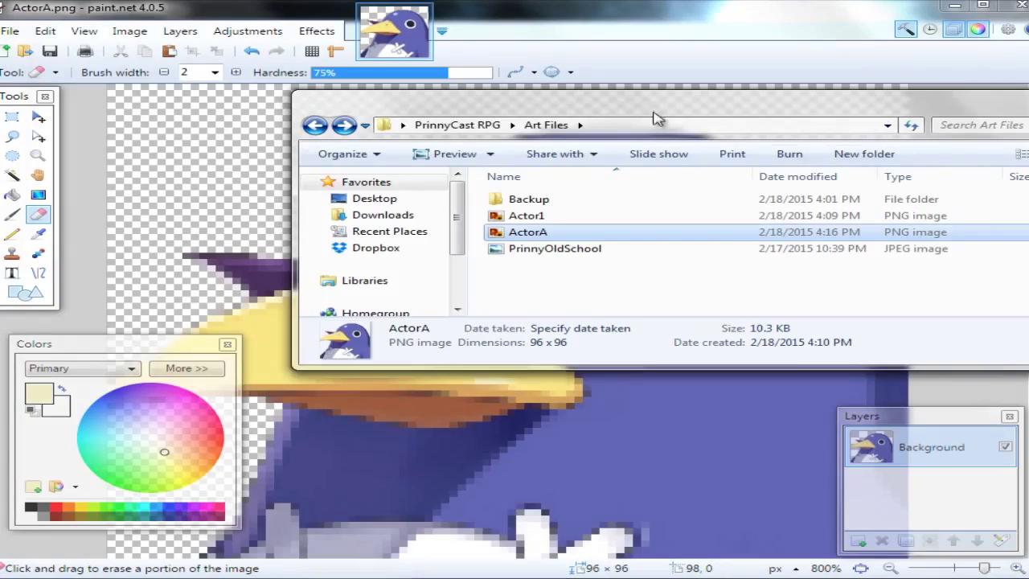
drag(653, 112, 927, 53)
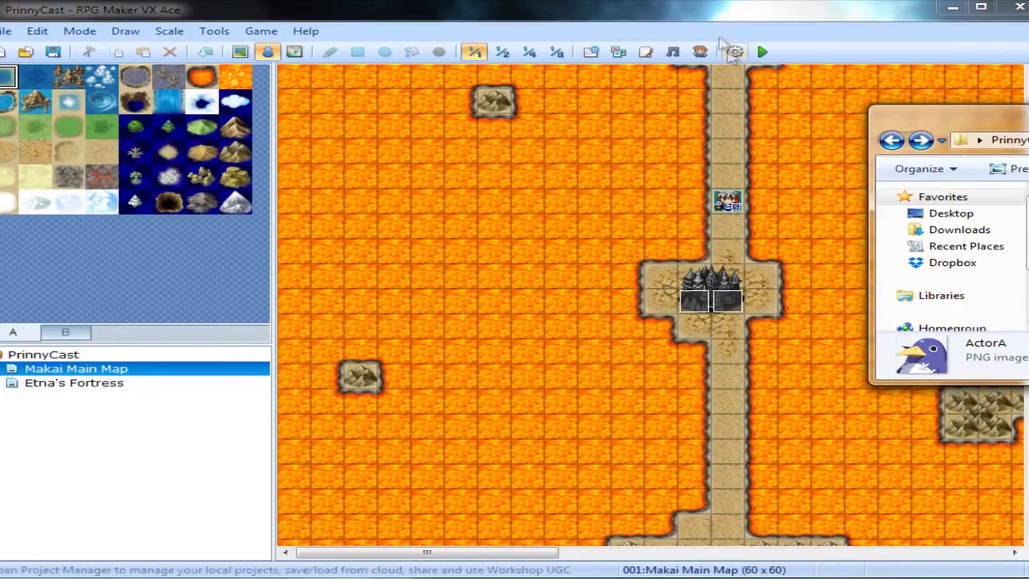
Import ActorA.png into Graphics/Faces through the Resource Manager, then close it.
click(727, 48)
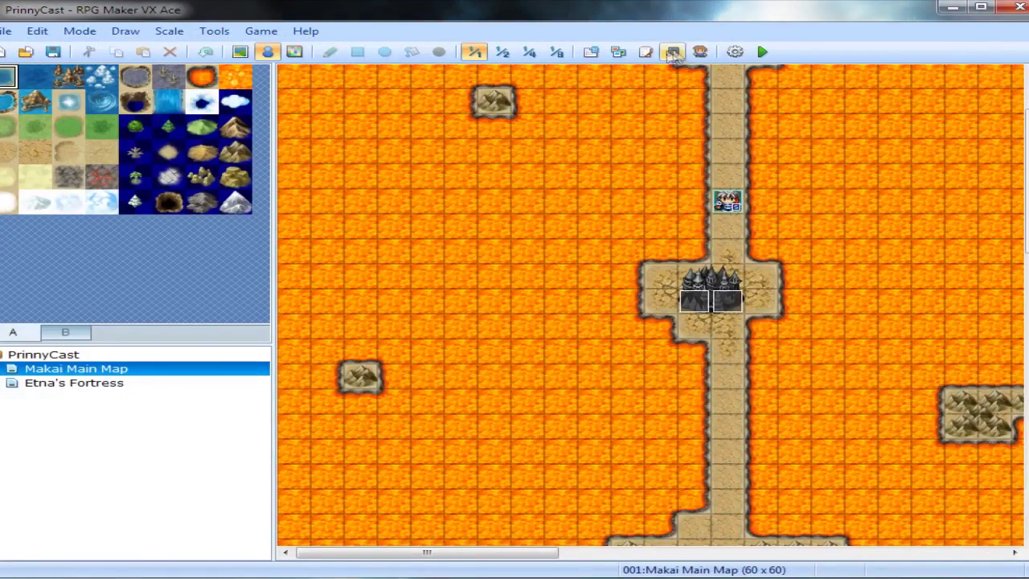
click(617, 51)
click(682, 155)
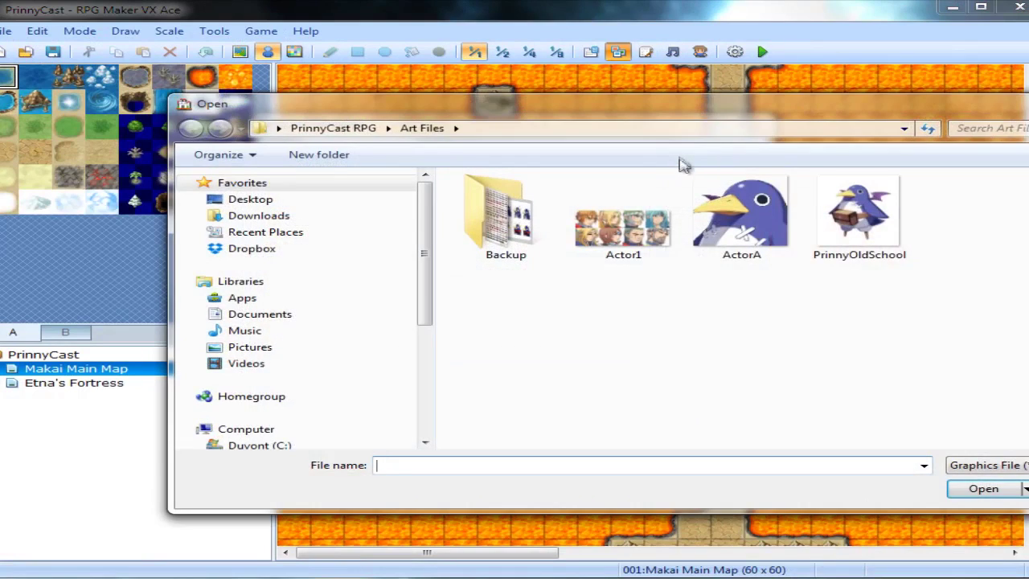
click(746, 231)
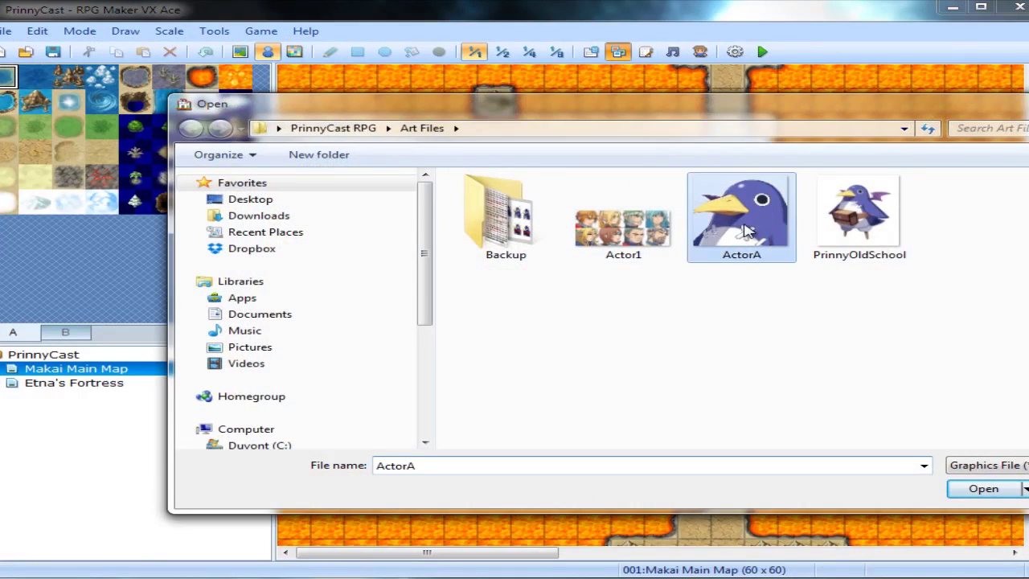
click(983, 488)
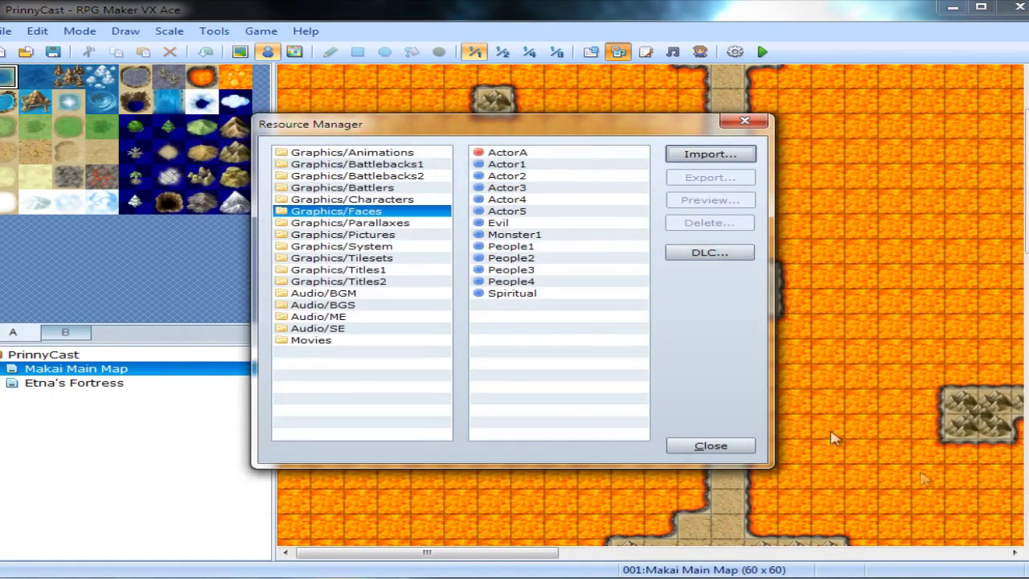
click(516, 156)
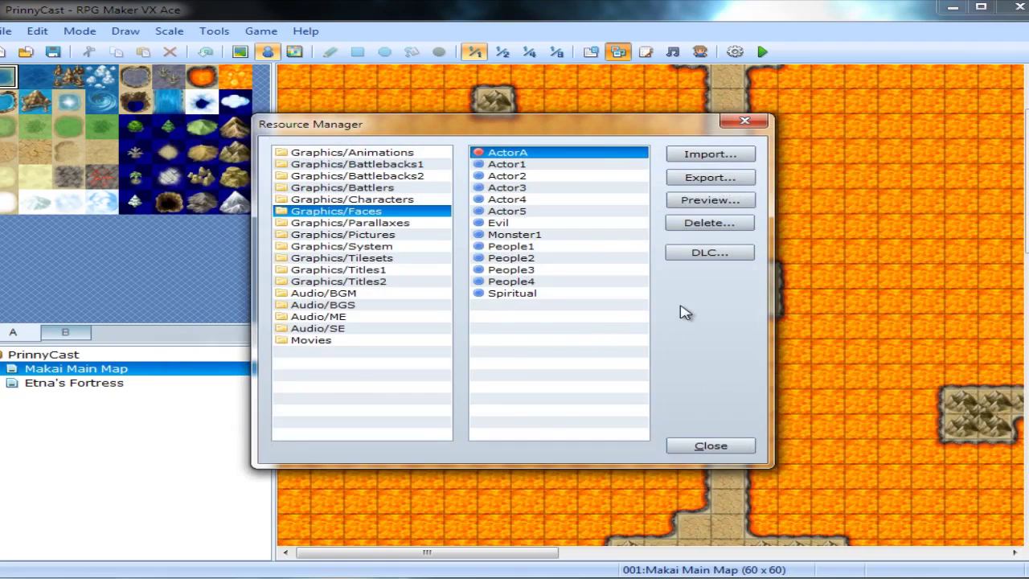
click(746, 121)
Assign the Prinny face from ActorA to actor 004 Test Prinny and apply the change.
click(591, 52)
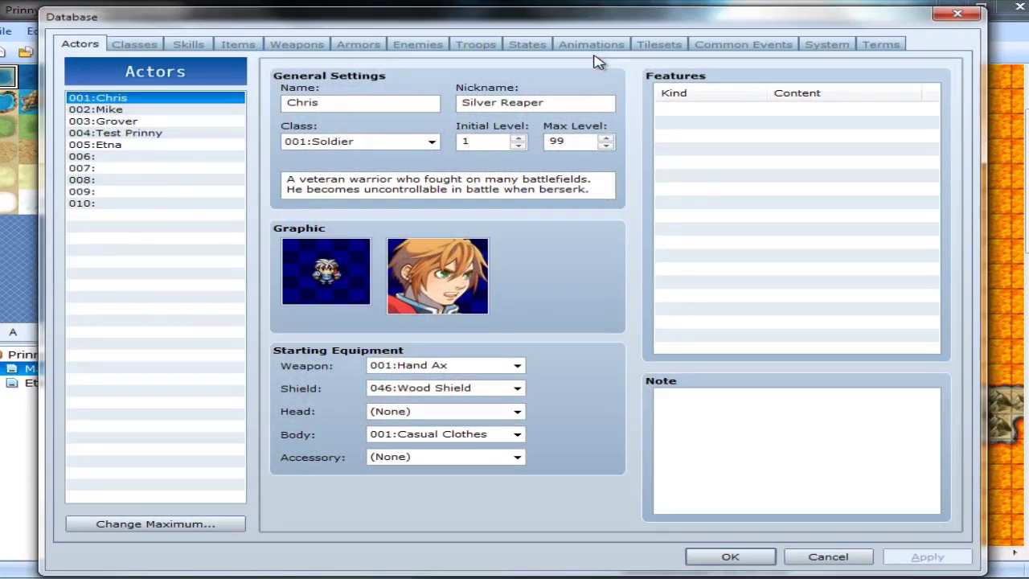
click(140, 135)
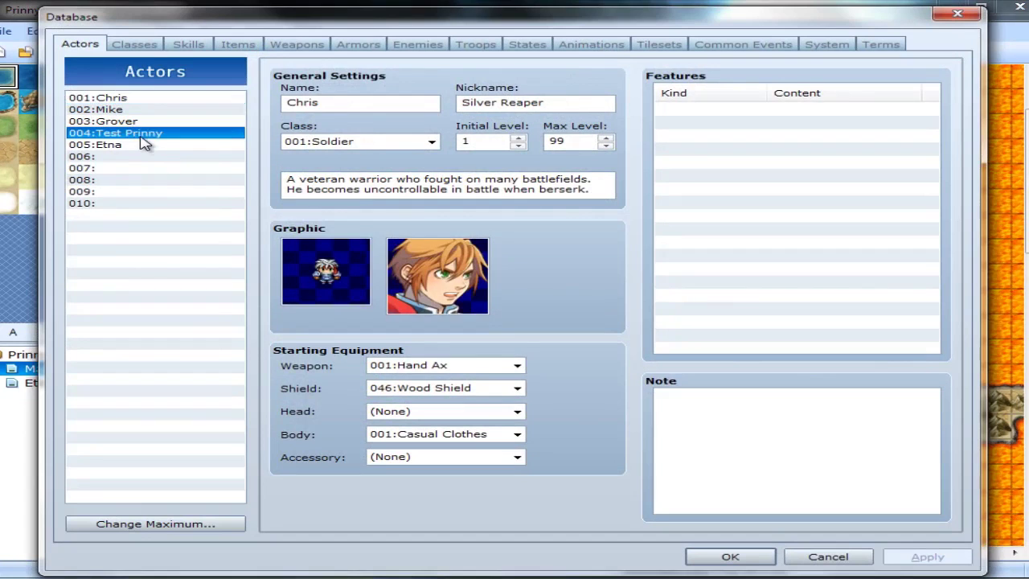
double_click(418, 274)
click(280, 169)
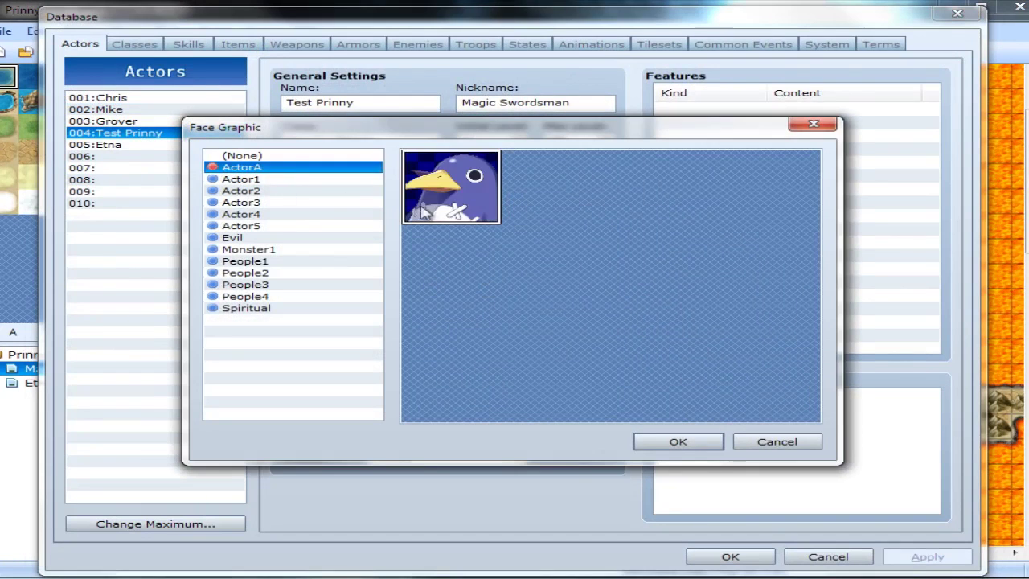
double_click(424, 211)
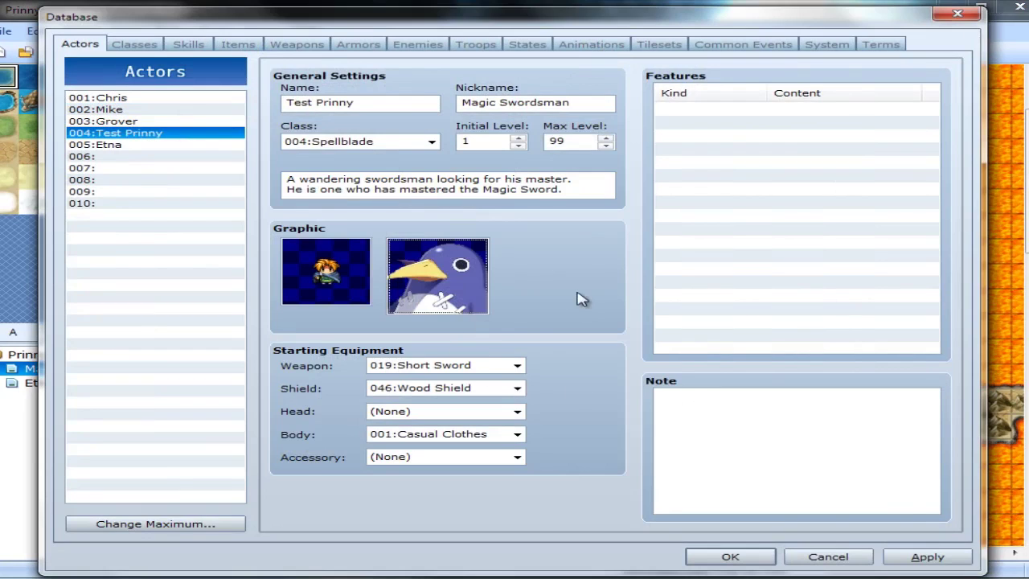
click(915, 557)
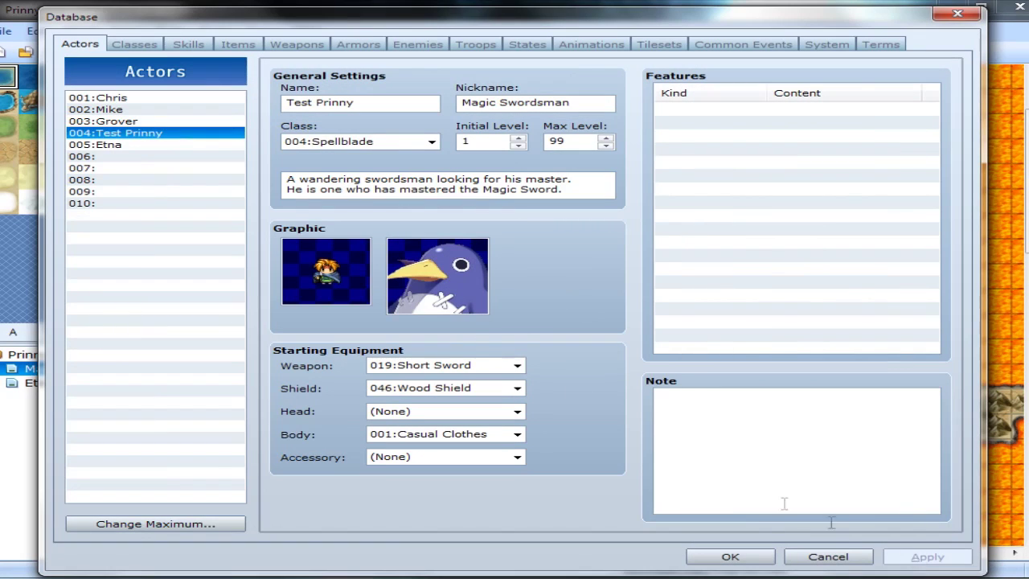
click(722, 556)
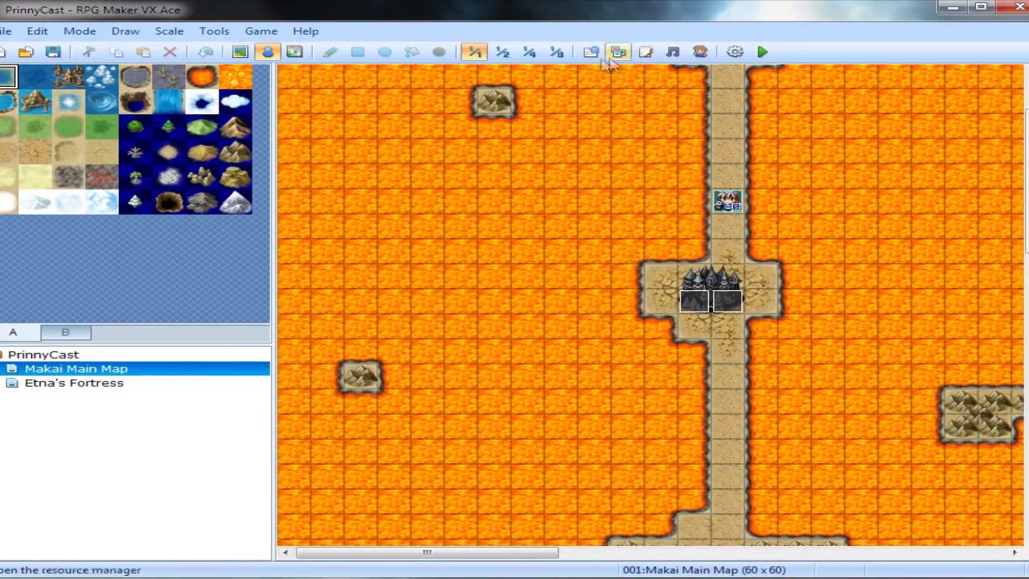